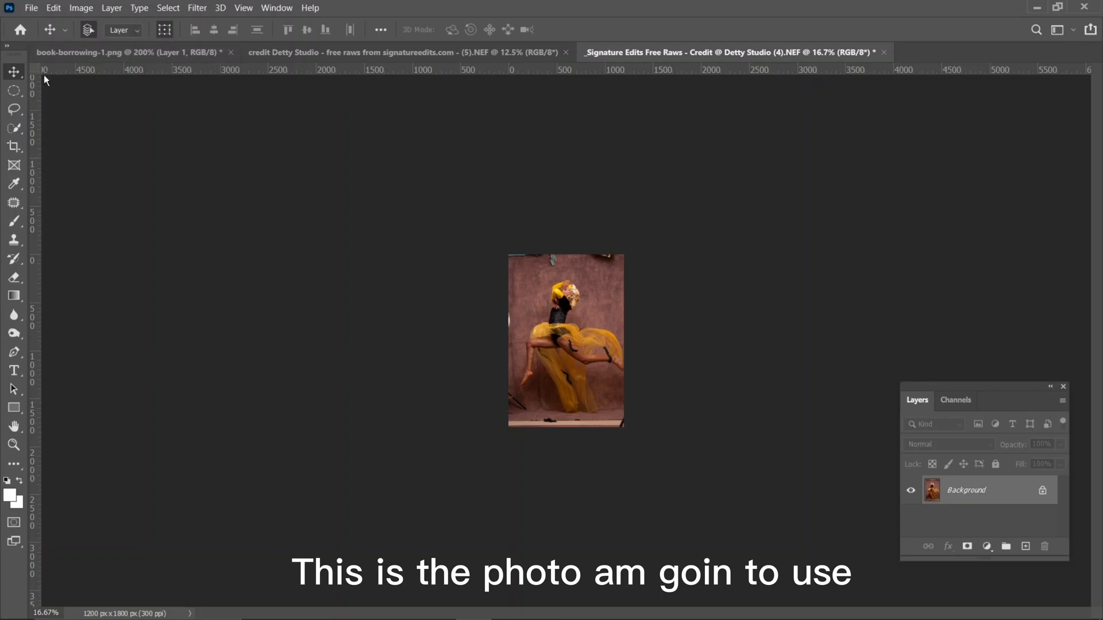
# Paste the copied dancer photo into book-borrowing-1.png as a new layer above the books image
pyautogui.click(96, 52)
pyautogui.hotkey('ctrl', 'v')
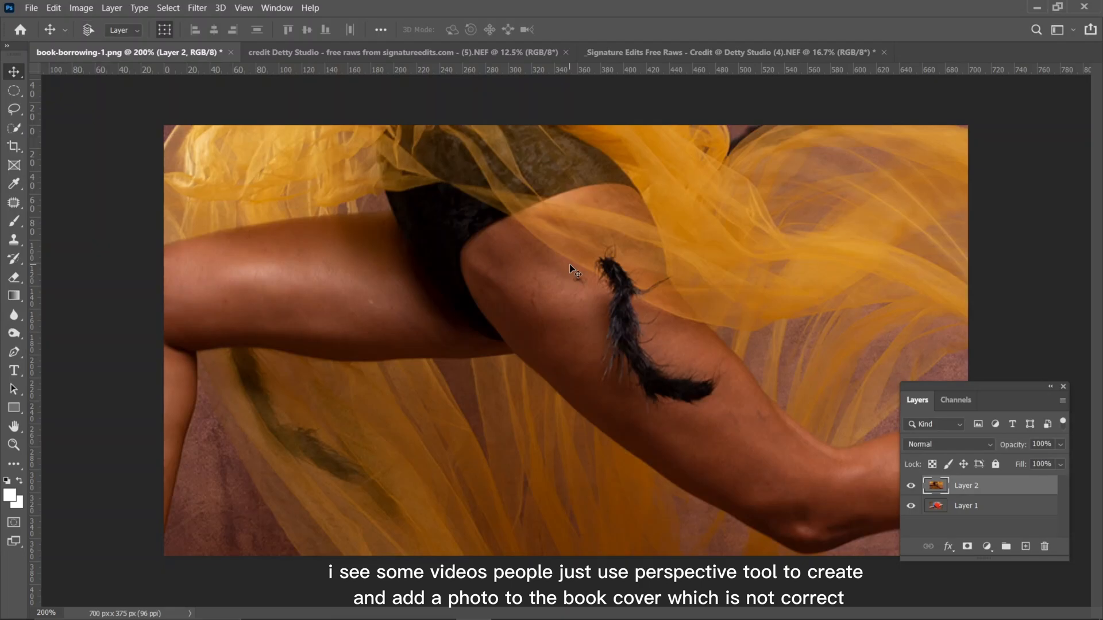
pyautogui.hotkey('ctrl', '-')
pyautogui.hotkey('ctrl', '-')
pyautogui.hotkey('ctrl', '-')
pyautogui.hotkey('ctrl', '-')
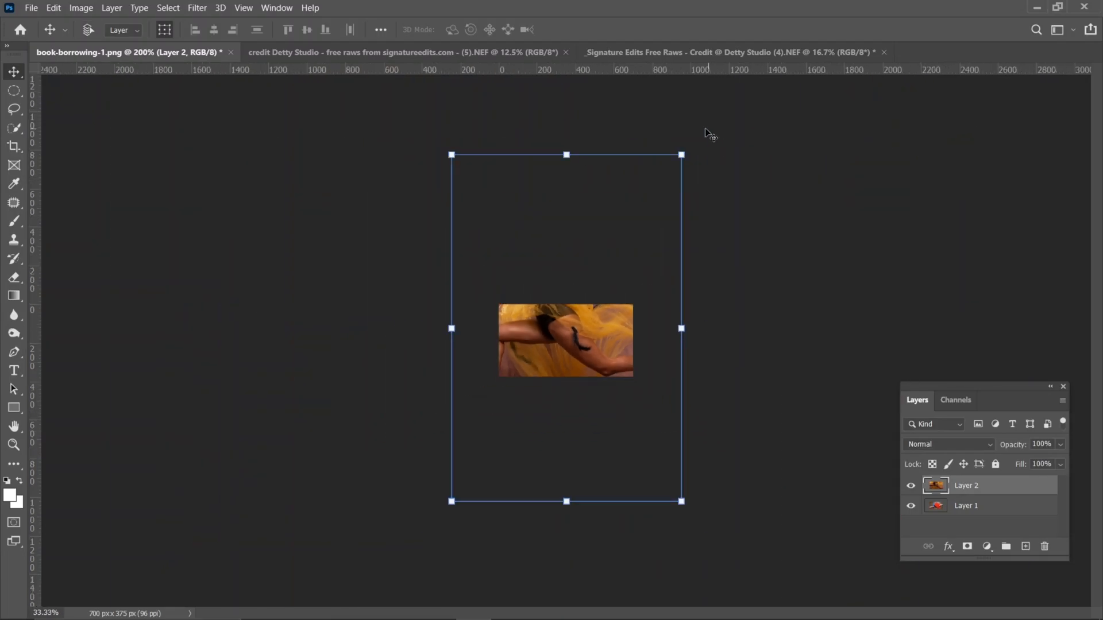
# Scale the pasted dancer photo down to 16.50% and rotate it to -3.48 degrees over the books
pyautogui.moveTo(682, 154); pyautogui.dragTo(578, 310)
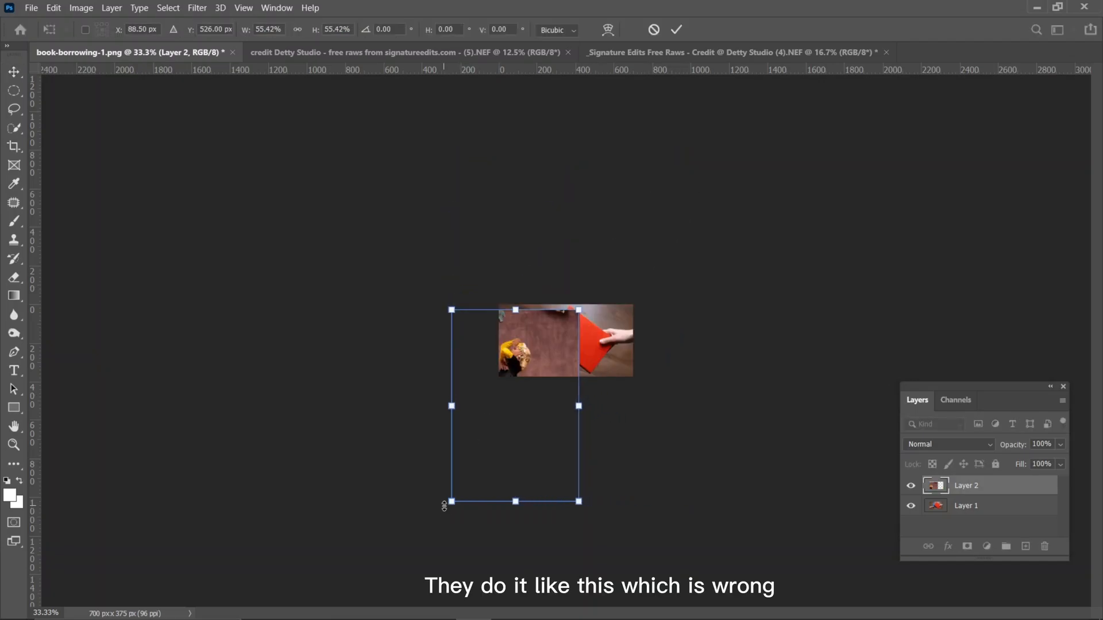
pyautogui.moveTo(452, 502); pyautogui.dragTo(541, 368)
pyautogui.hotkey('ctrl', '+')
pyautogui.scroll(2, 630, 214)
pyautogui.scroll(-1, 631, 230)
pyautogui.moveTo(629, 287); pyautogui.dragTo(625, 281)
pyautogui.scroll(2, 615, 426)
pyautogui.rightClick(653, 479)
pyautogui.click(570, 310)
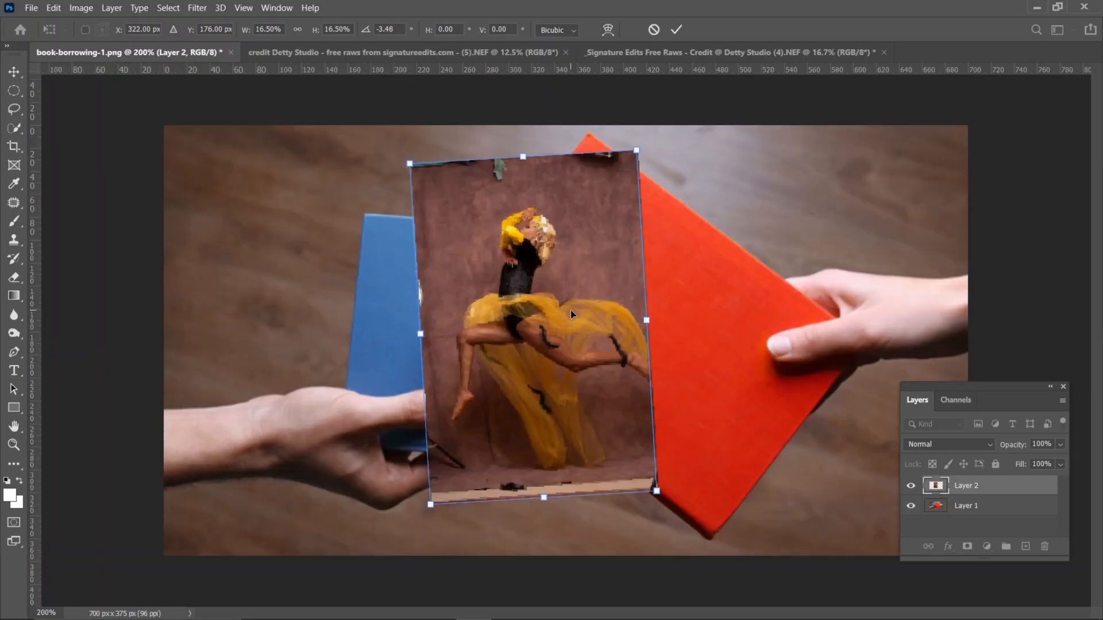
pyautogui.press('Return')
# Try distorting the dancer photo so its four corners cover the red book, and delete the photo's layer
pyautogui.rightClick(571, 311)
pyautogui.click(624, 492)
pyautogui.click(655, 504)
pyautogui.rightClick(606, 365)
pyautogui.click(650, 170)
pyautogui.moveTo(657, 505); pyautogui.dragTo(875, 354)
pyautogui.moveTo(409, 505); pyautogui.dragTo(679, 581)
pyautogui.moveTo(409, 150); pyautogui.dragTo(445, 320)
pyautogui.moveTo(657, 150); pyautogui.dragTo(588, 102)
pyautogui.moveTo(444, 319); pyautogui.dragTo(427, 317)
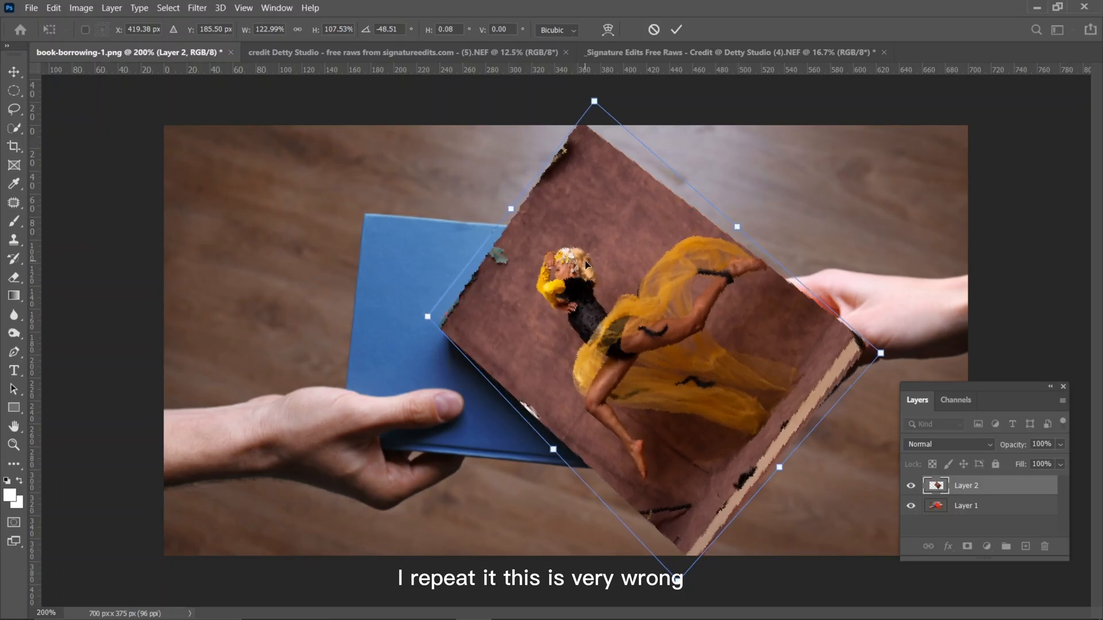
pyautogui.press('Return')
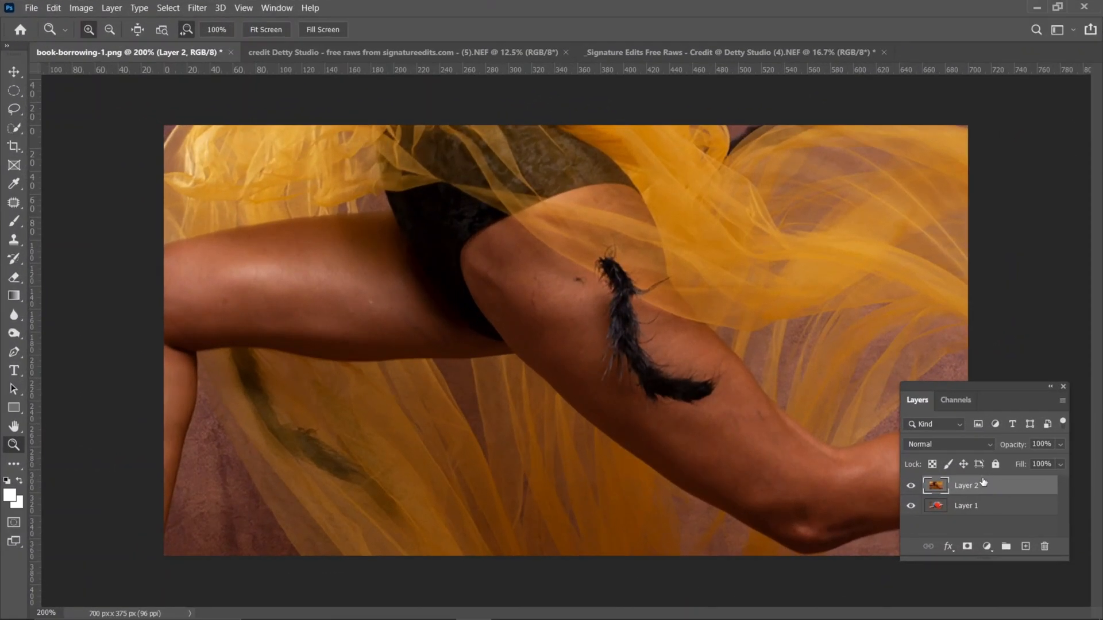
pyautogui.moveTo(983, 483); pyautogui.dragTo(1044, 546)
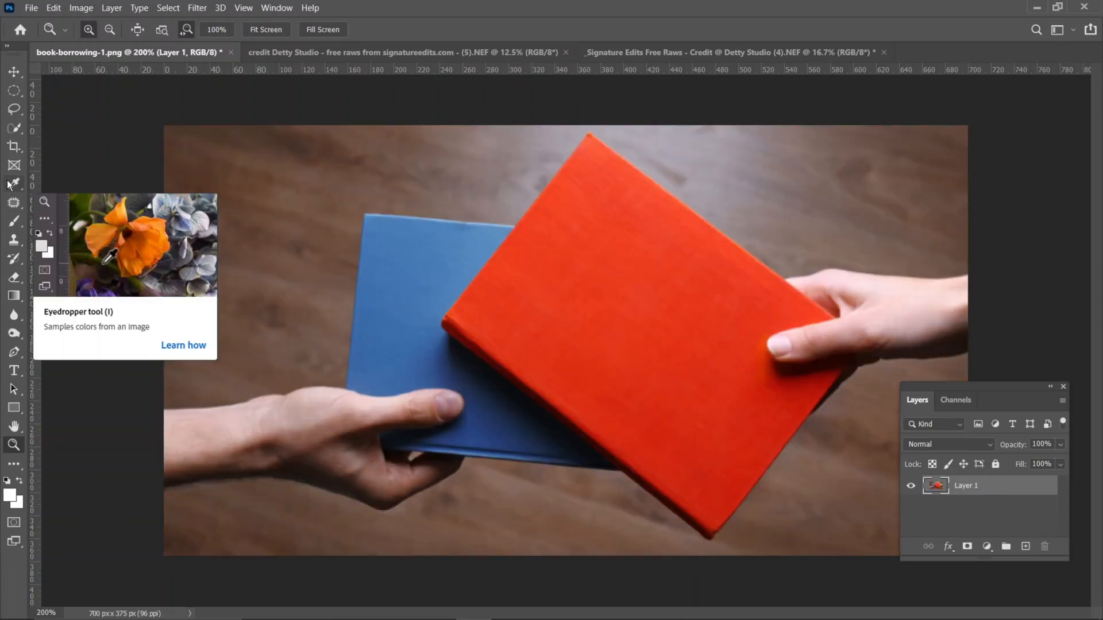
# Hide the rulers and show them again
pyautogui.click(459, 129)
pyautogui.keyDown('alt'); pyautogui.click(461, 129); pyautogui.keyUp('alt')
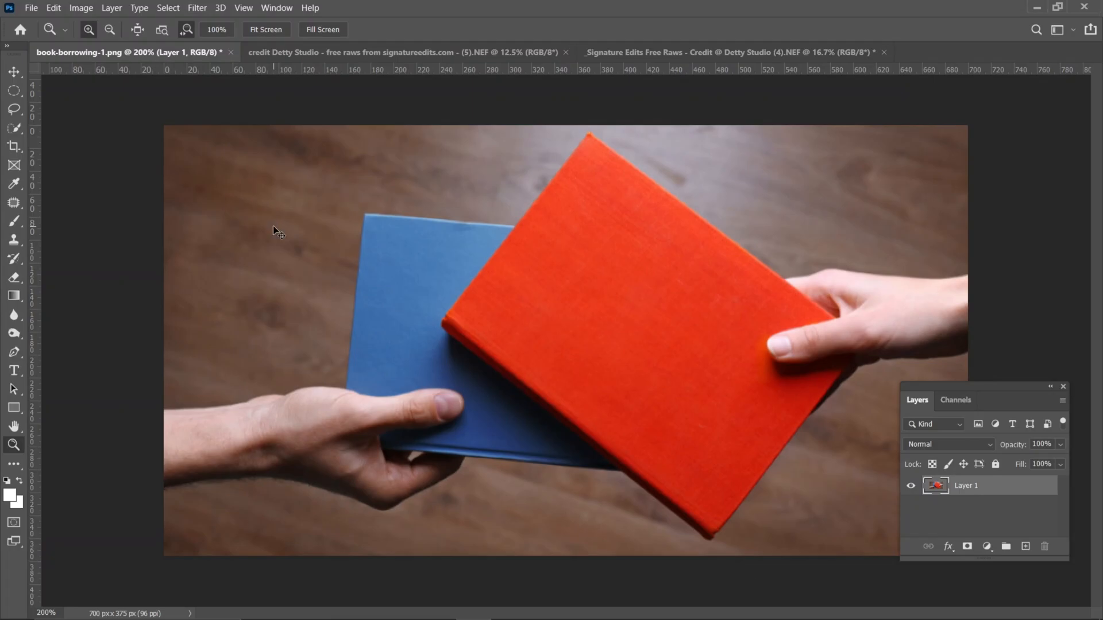
pyautogui.hotkey('ctrl', 'r')
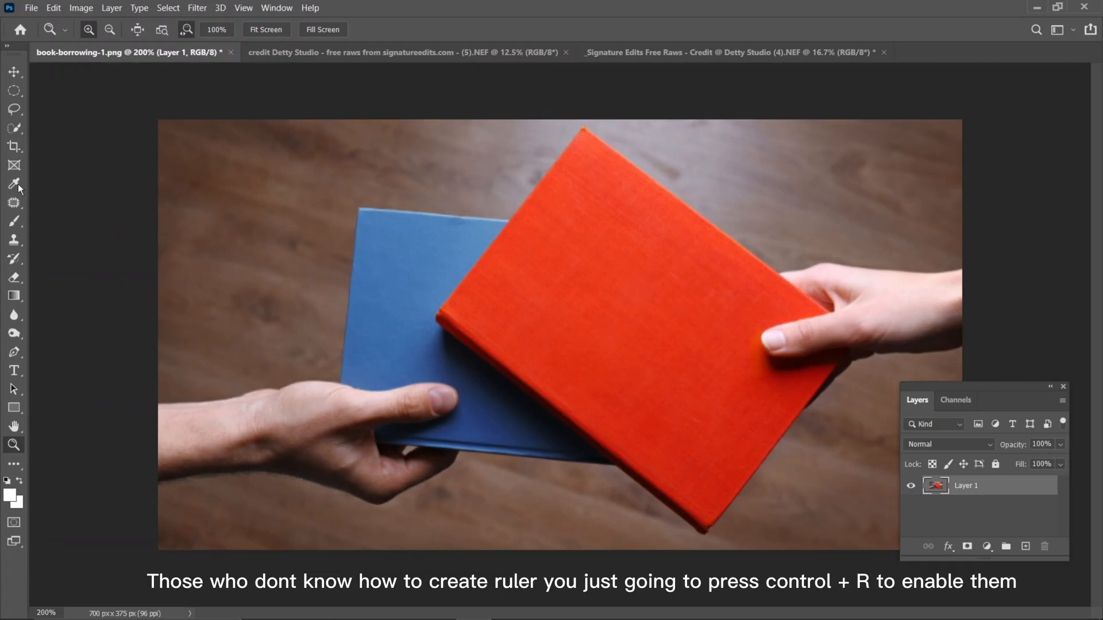
pyautogui.hotkey('ctrl', 'r')
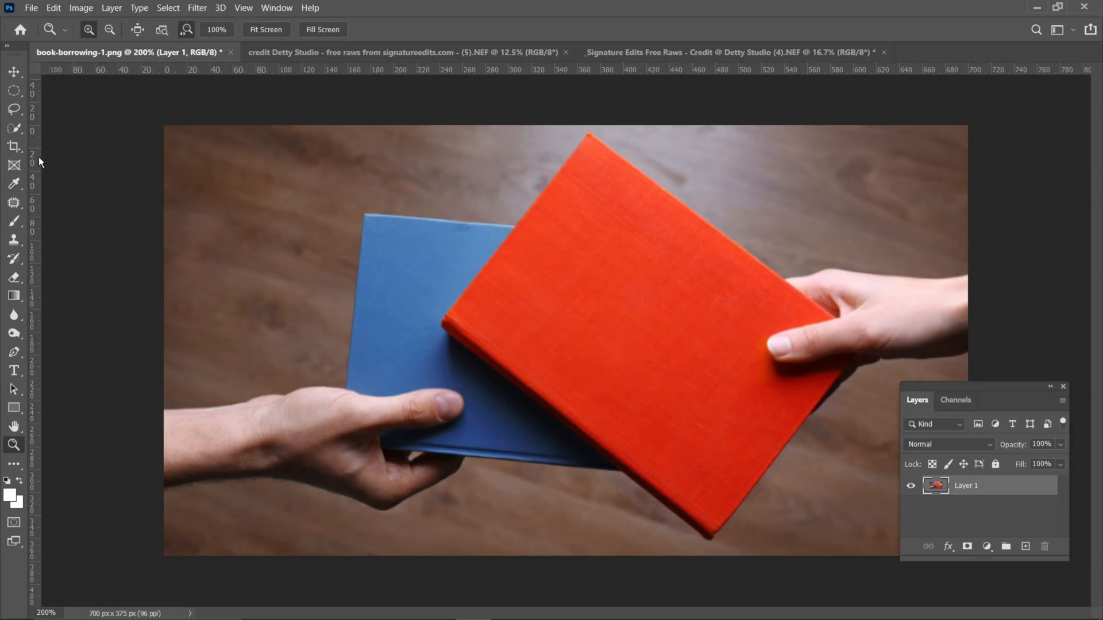
# Place vertical and horizontal guides through the four corners of the red book
pyautogui.moveTo(39, 154); pyautogui.dragTo(442, 185)
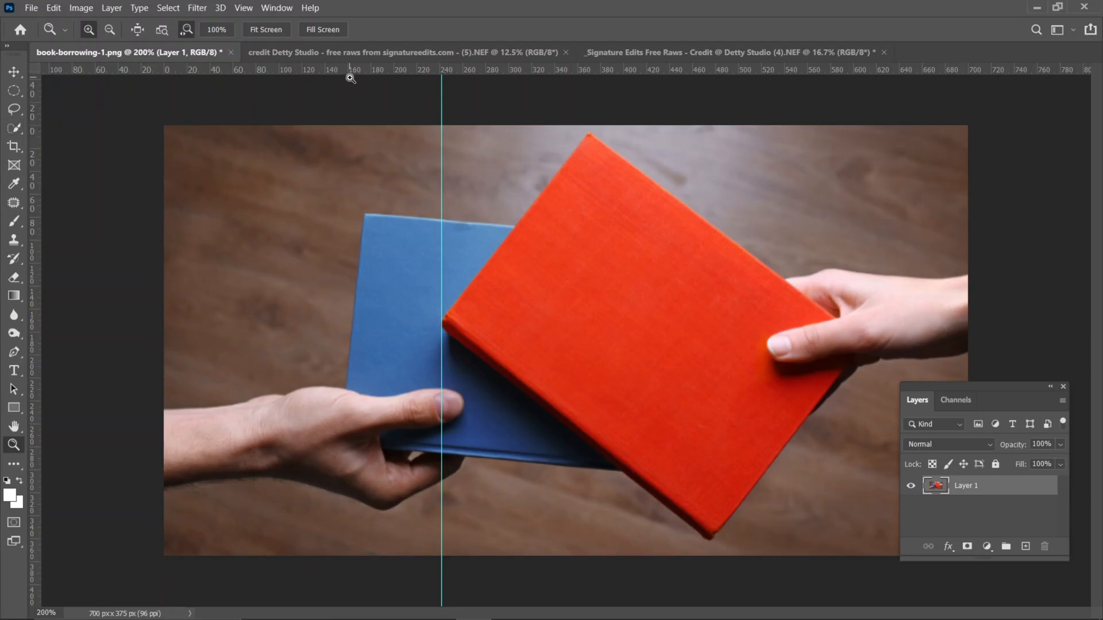
pyautogui.moveTo(400, 71); pyautogui.dragTo(461, 133)
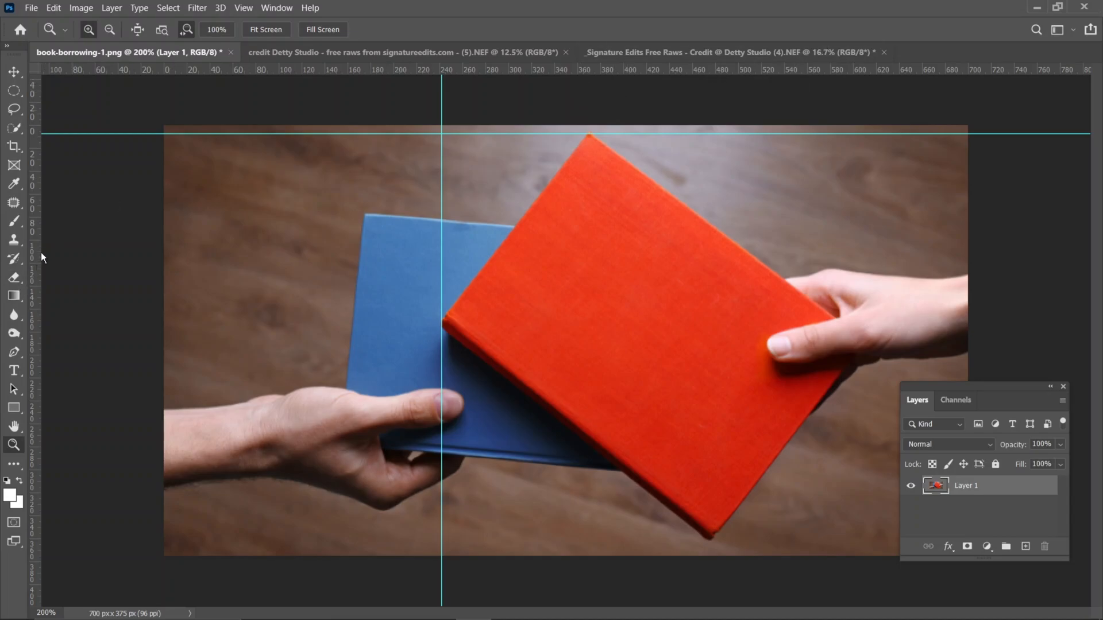
pyautogui.moveTo(40, 253); pyautogui.dragTo(592, 263)
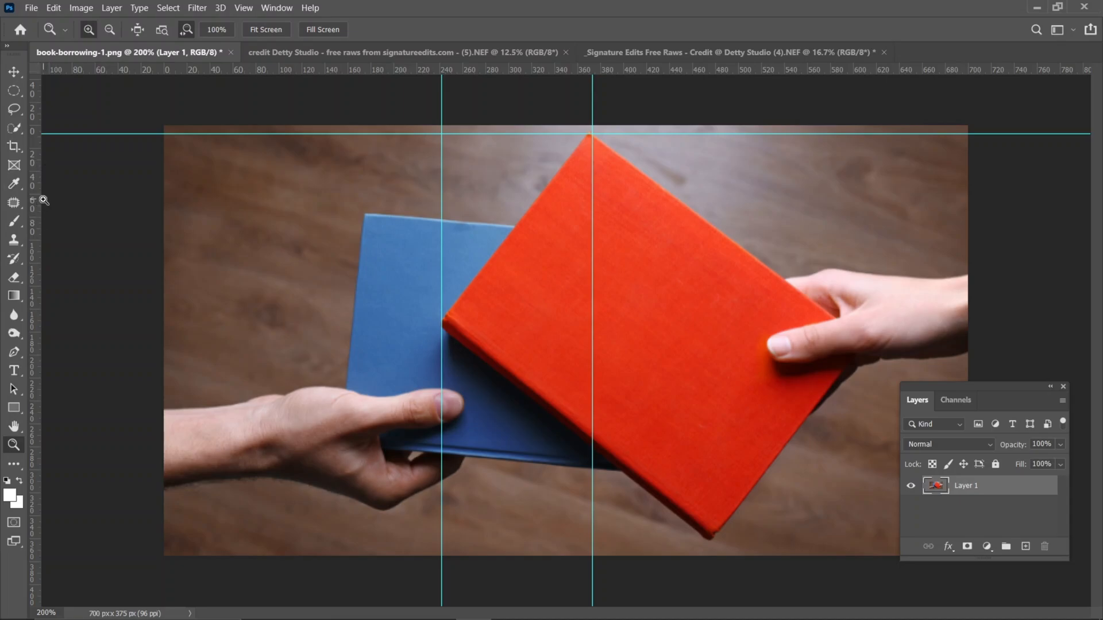
pyautogui.moveTo(39, 204); pyautogui.dragTo(713, 253)
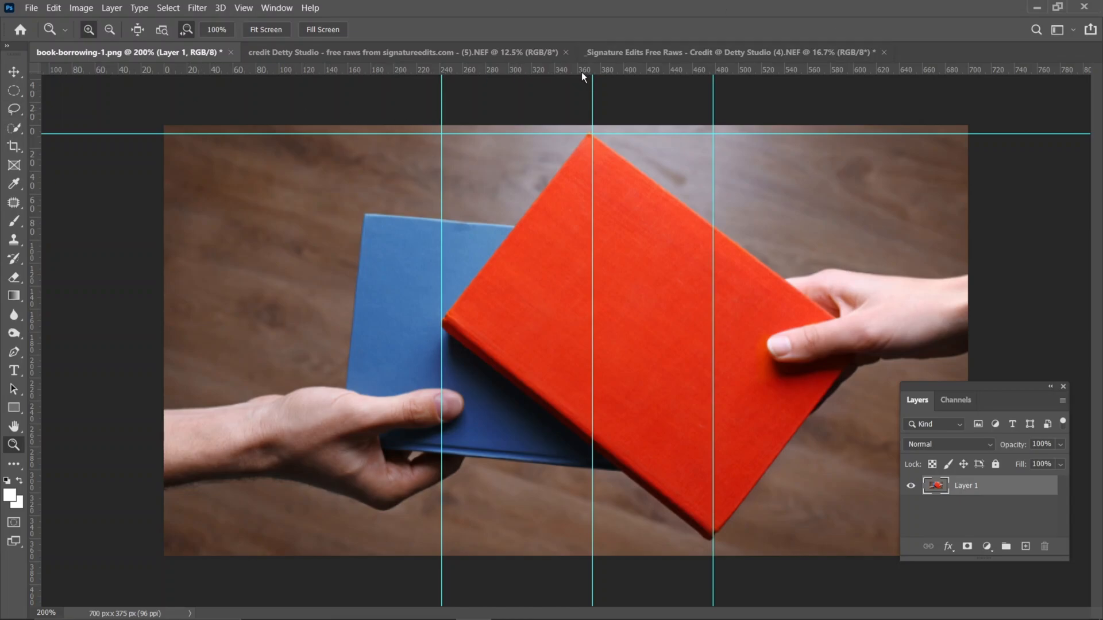
pyautogui.moveTo(581, 71); pyautogui.dragTo(568, 323)
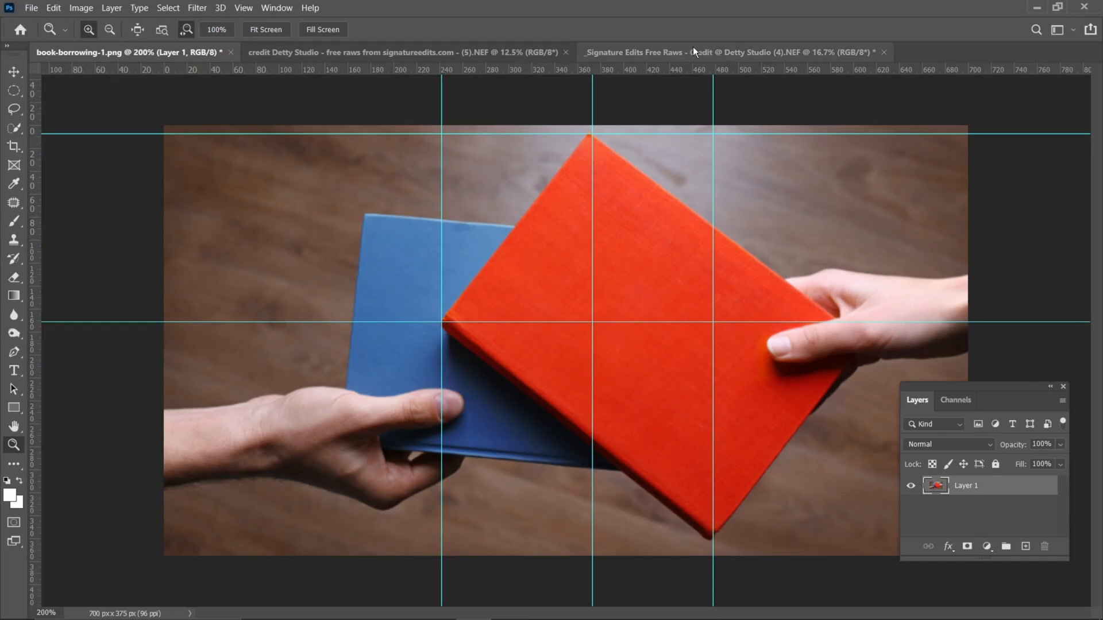
pyautogui.moveTo(655, 73); pyautogui.dragTo(696, 538)
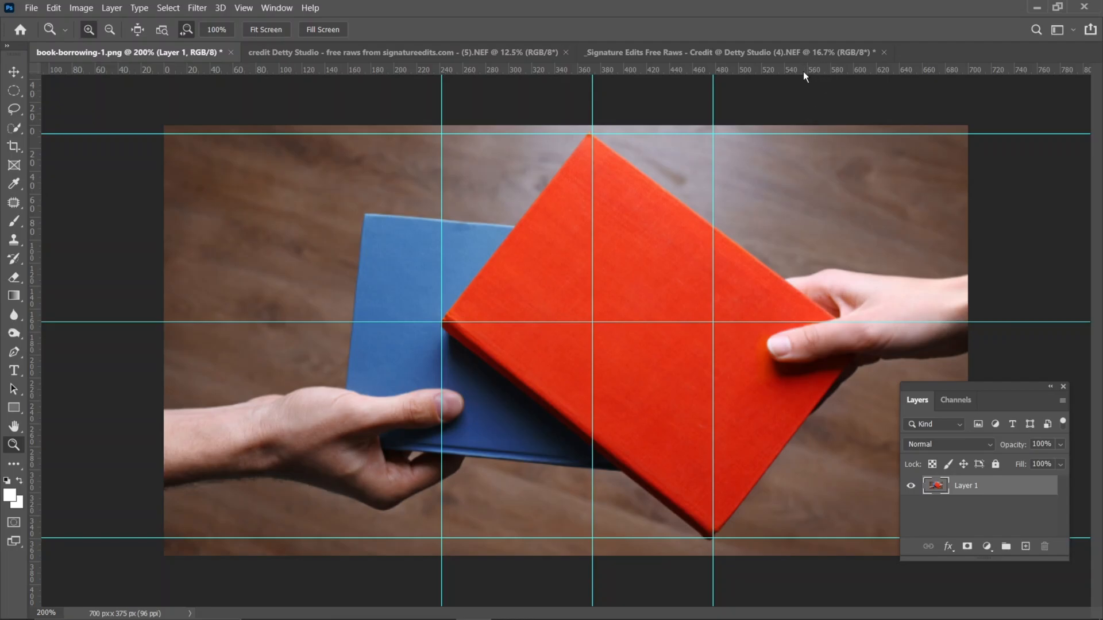
pyautogui.moveTo(803, 72); pyautogui.dragTo(849, 329)
pyautogui.press('alt')
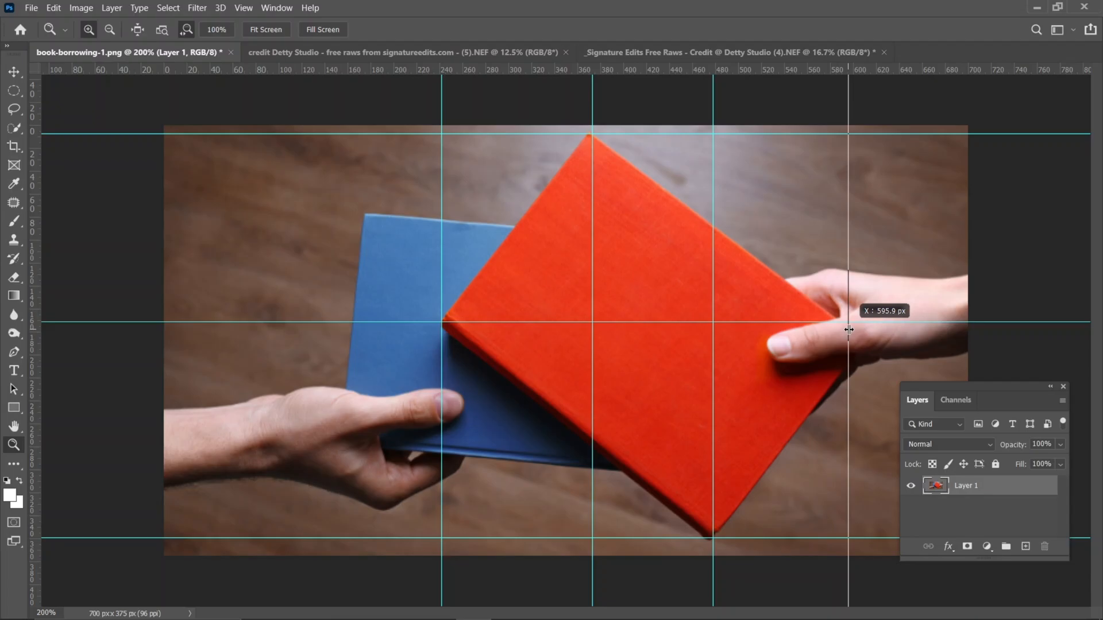
pyautogui.moveTo(849, 329); pyautogui.dragTo(847, 330)
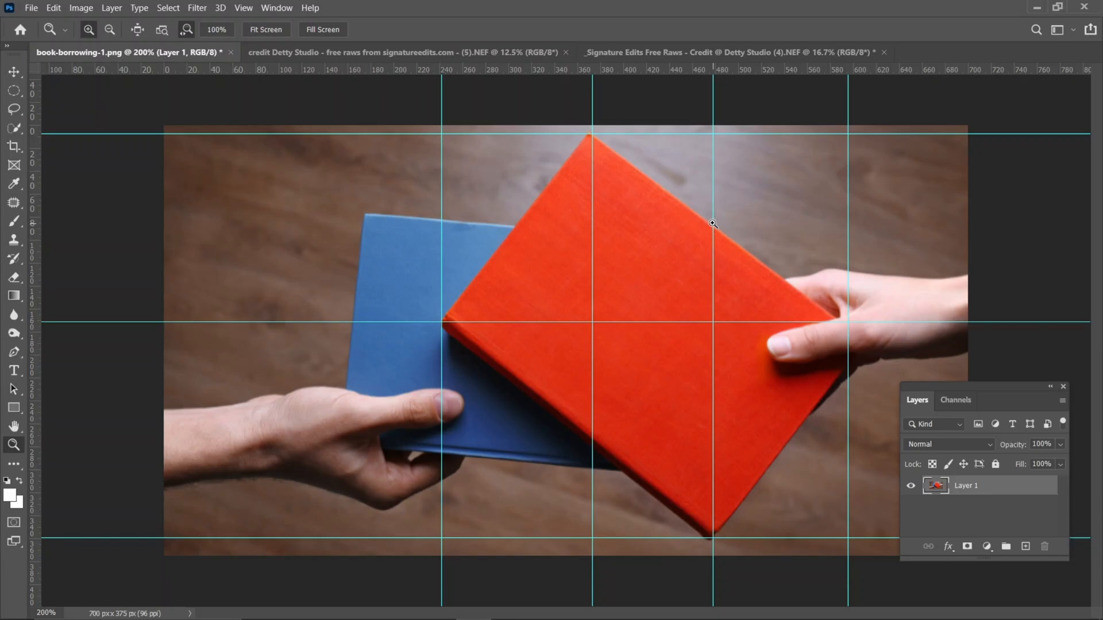
# Crop the image with the Perspective Crop tool, fitting the crop grid's four corners to the red book's cover
pyautogui.click(14, 72)
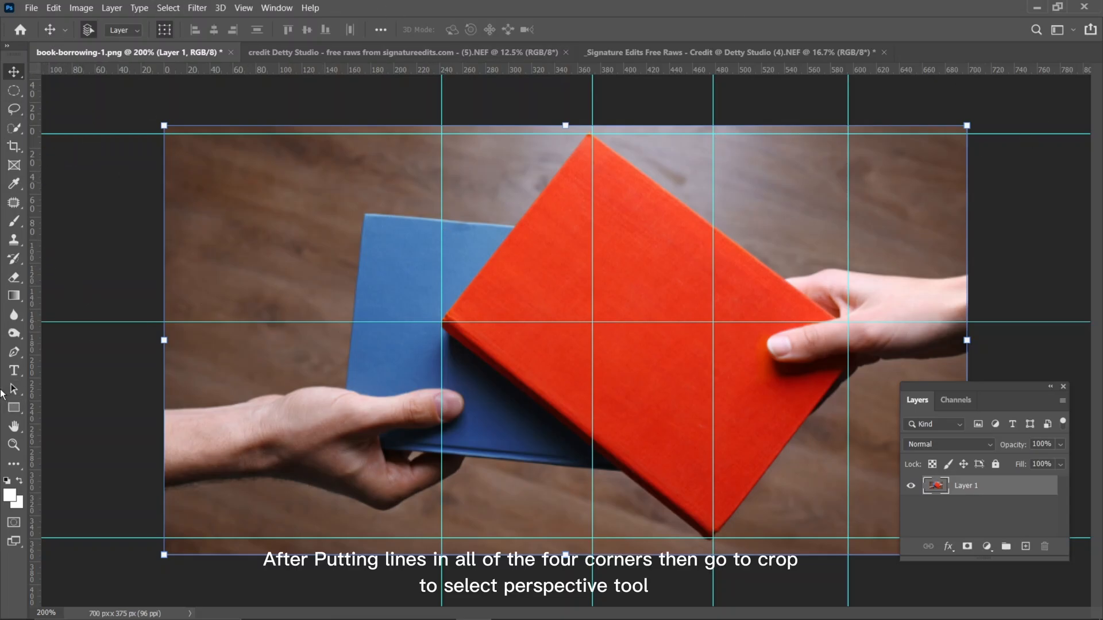
pyautogui.click(10, 148)
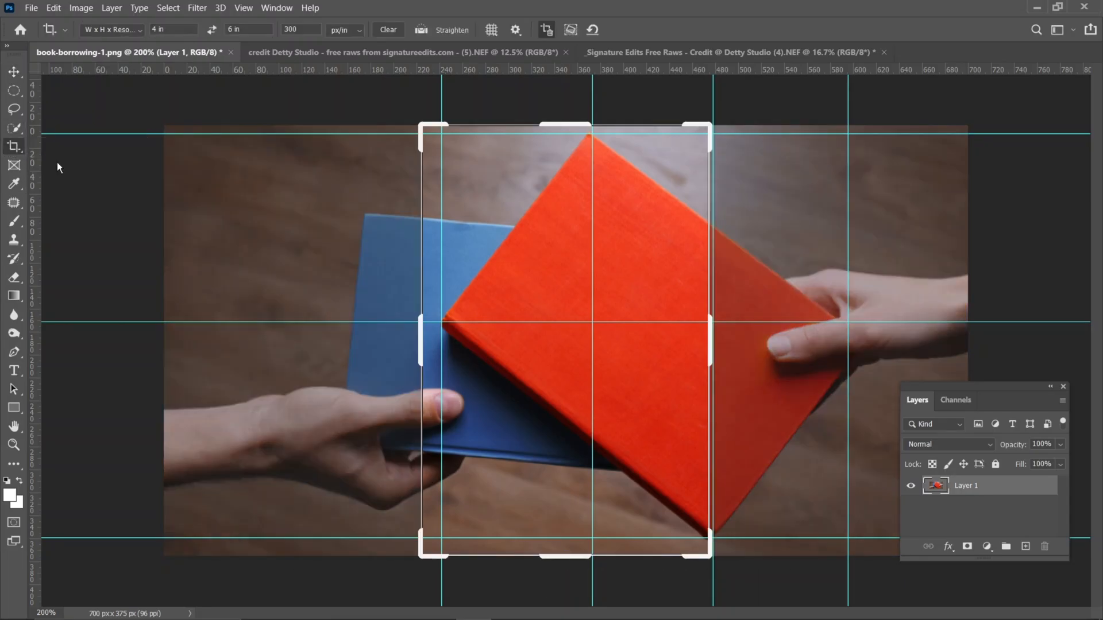
pyautogui.click(57, 162)
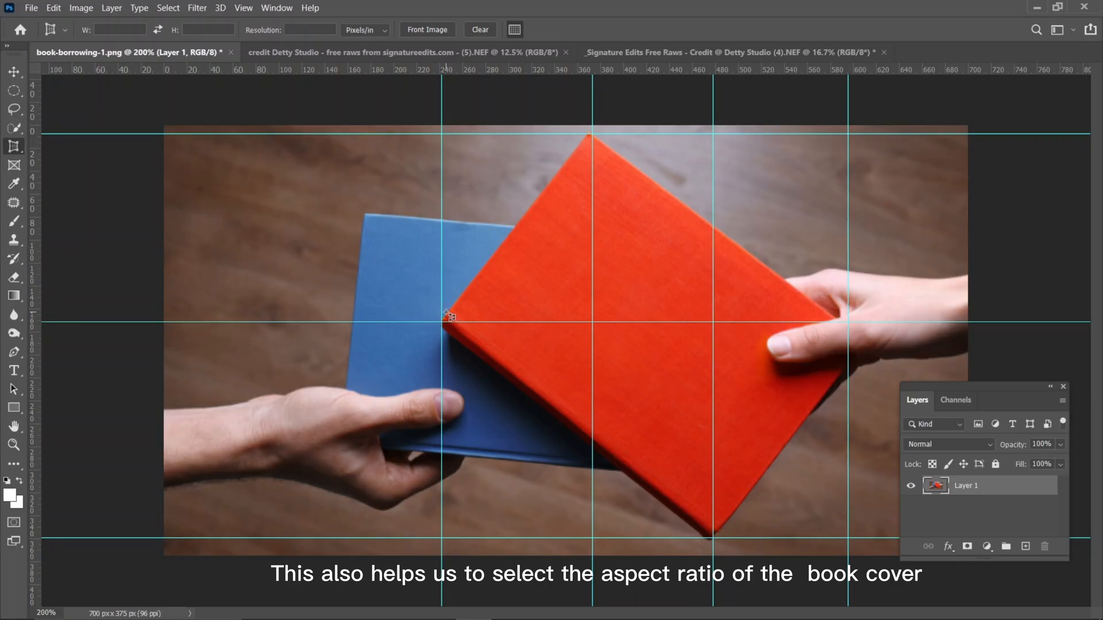
pyautogui.moveTo(444, 314); pyautogui.dragTo(715, 540)
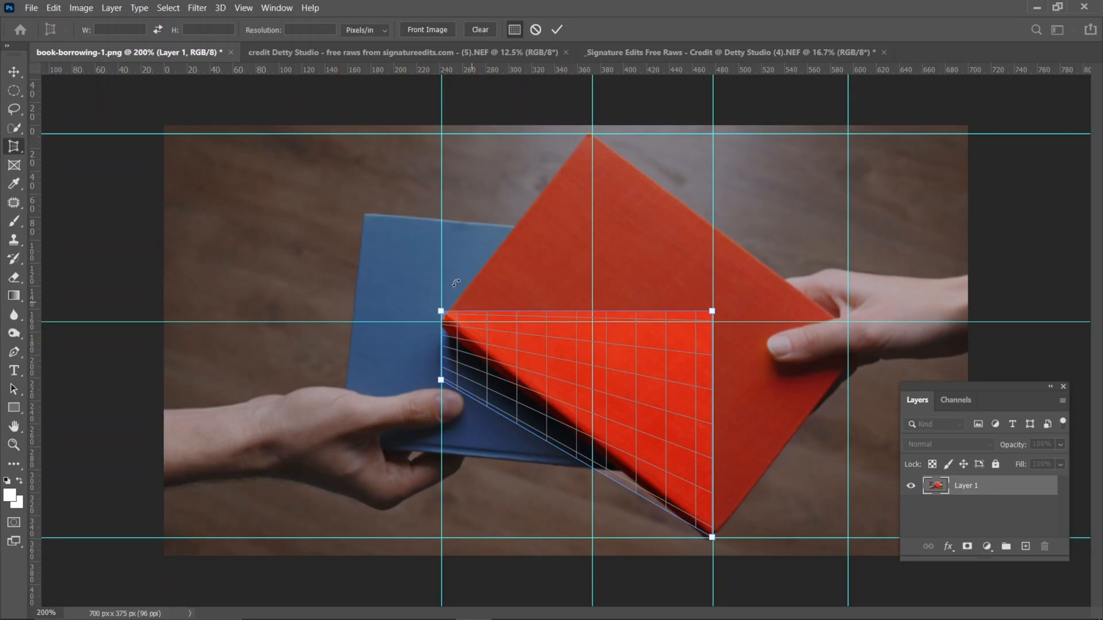
pyautogui.moveTo(441, 314); pyautogui.dragTo(585, 140)
pyautogui.moveTo(440, 378); pyautogui.dragTo(444, 317)
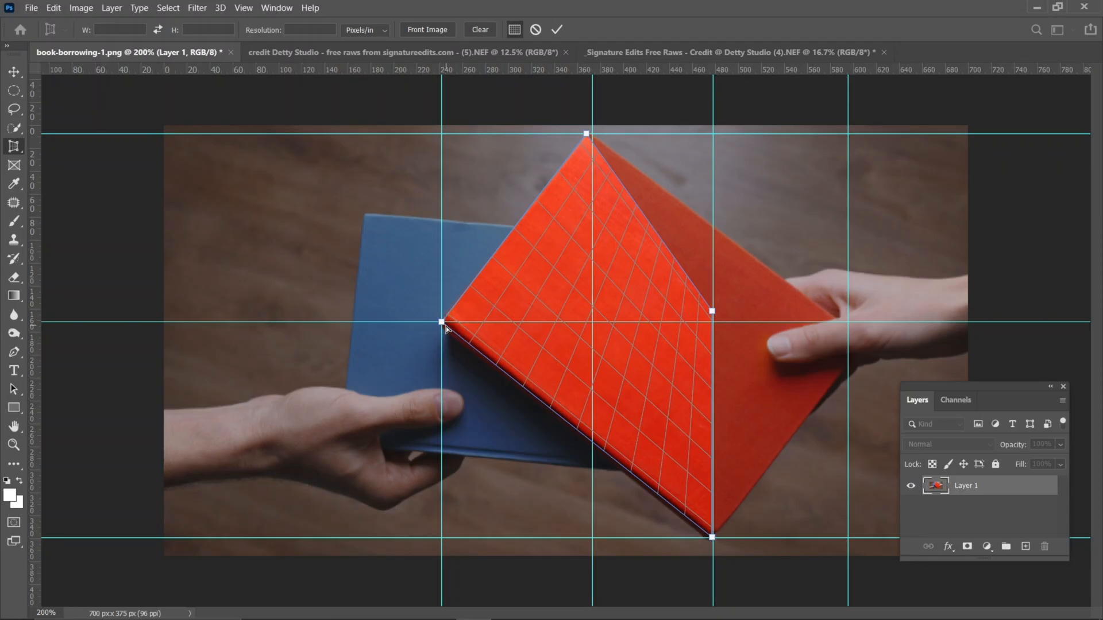
pyautogui.moveTo(439, 323); pyautogui.dragTo(442, 323)
pyautogui.moveTo(712, 309); pyautogui.dragTo(867, 339)
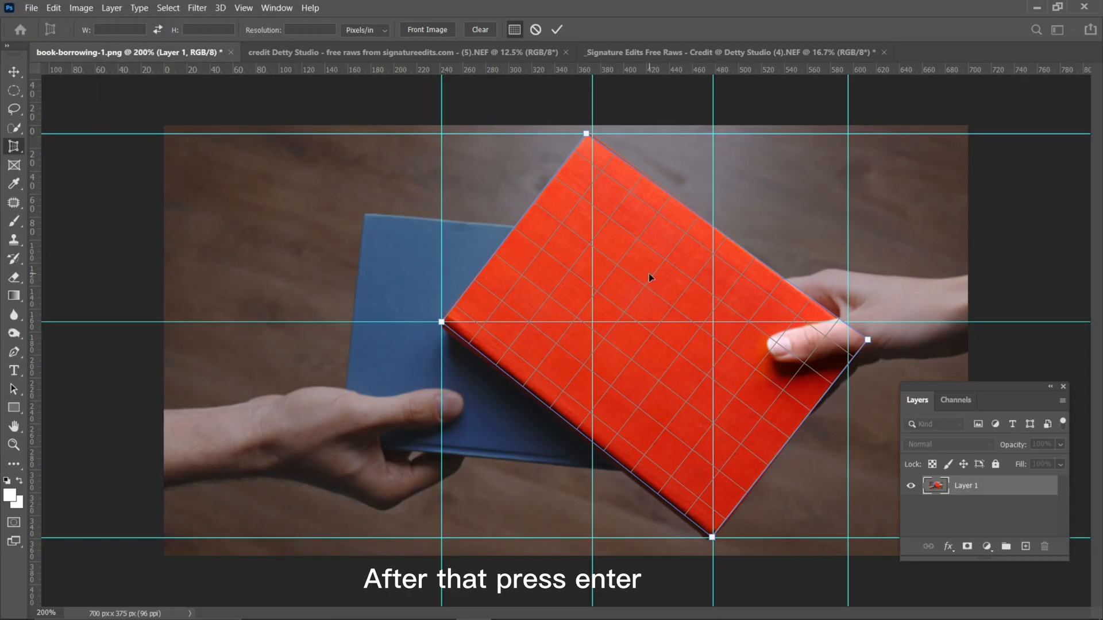
pyautogui.press('Return')
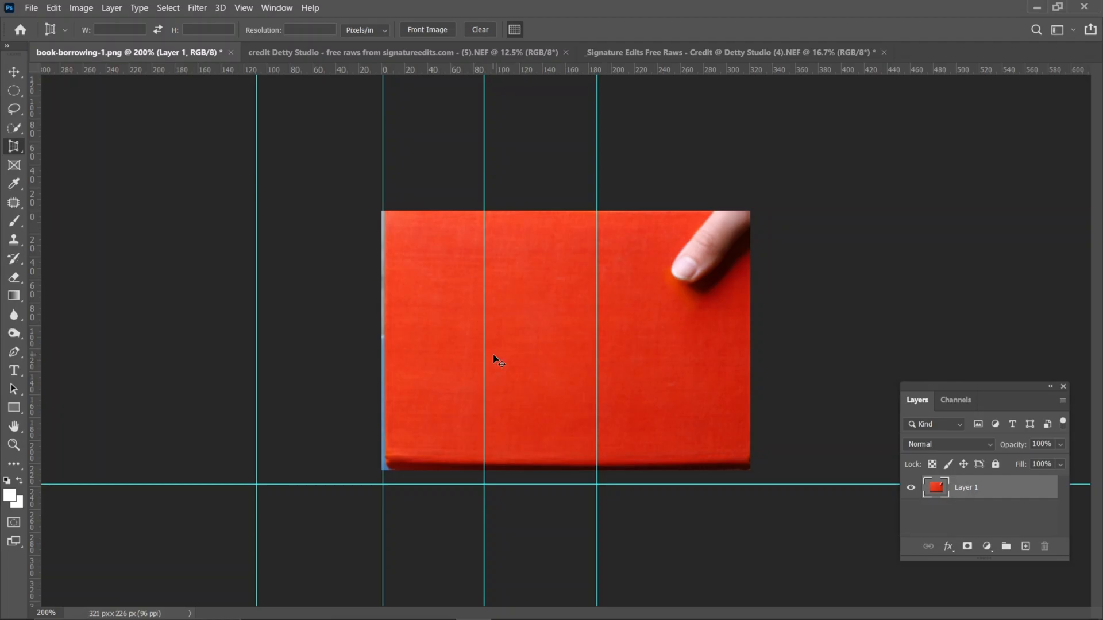
# Copy the entire straightened cover, and paste it as a new layer over the image after undoing the crop
pyautogui.hotkey('ctrl', 'a')
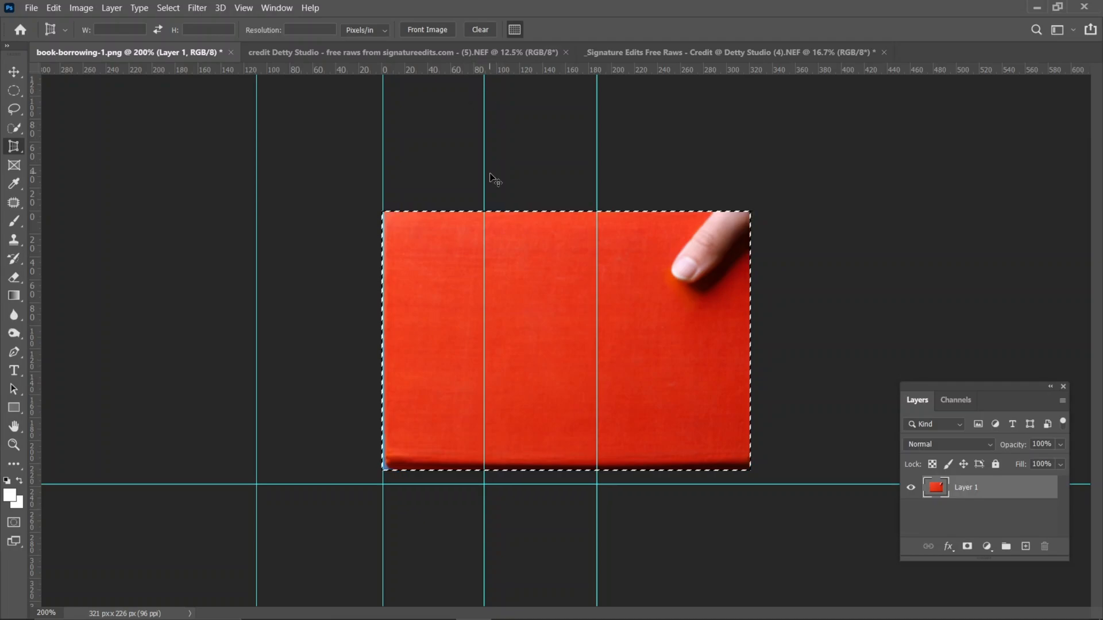
pyautogui.hotkey('ctrl', 'z')
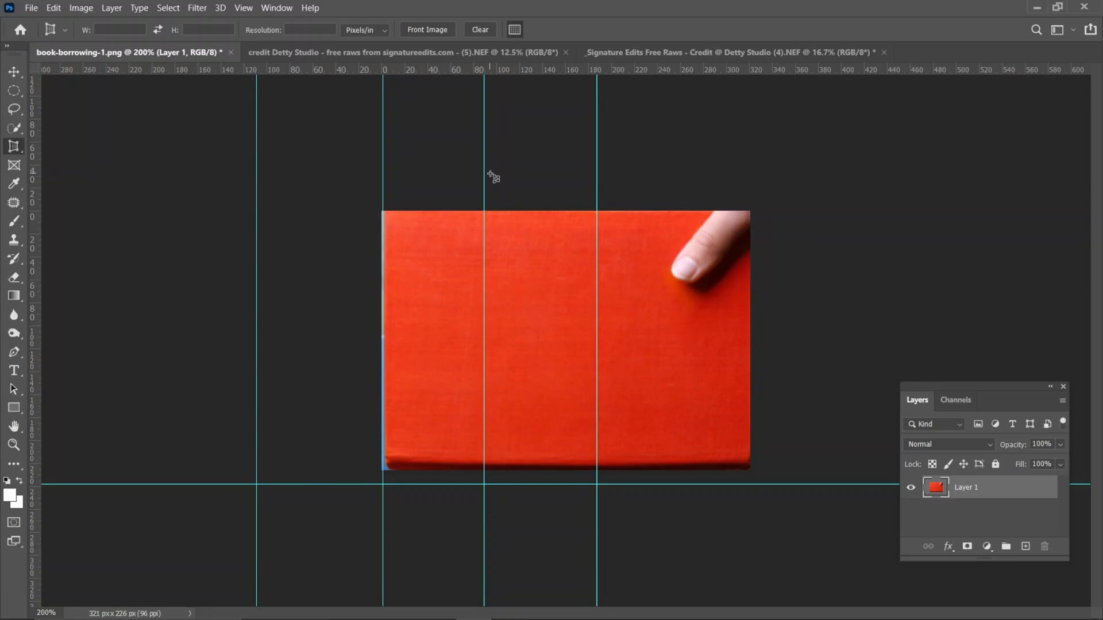
pyautogui.hotkey('ctrl', 'z')
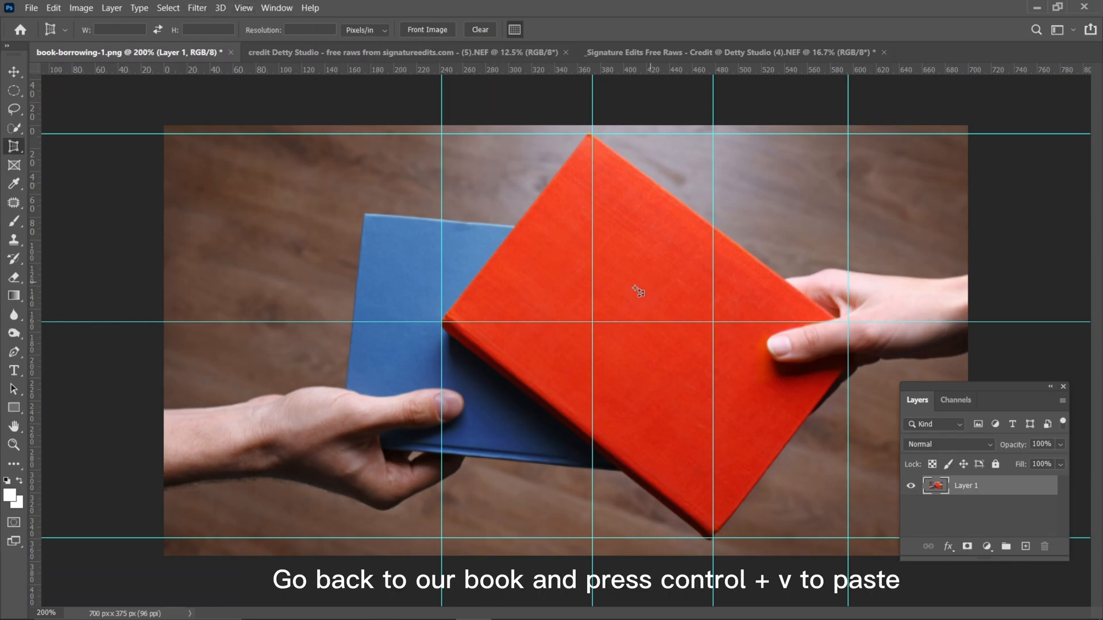
pyautogui.hotkey('ctrl', 'v')
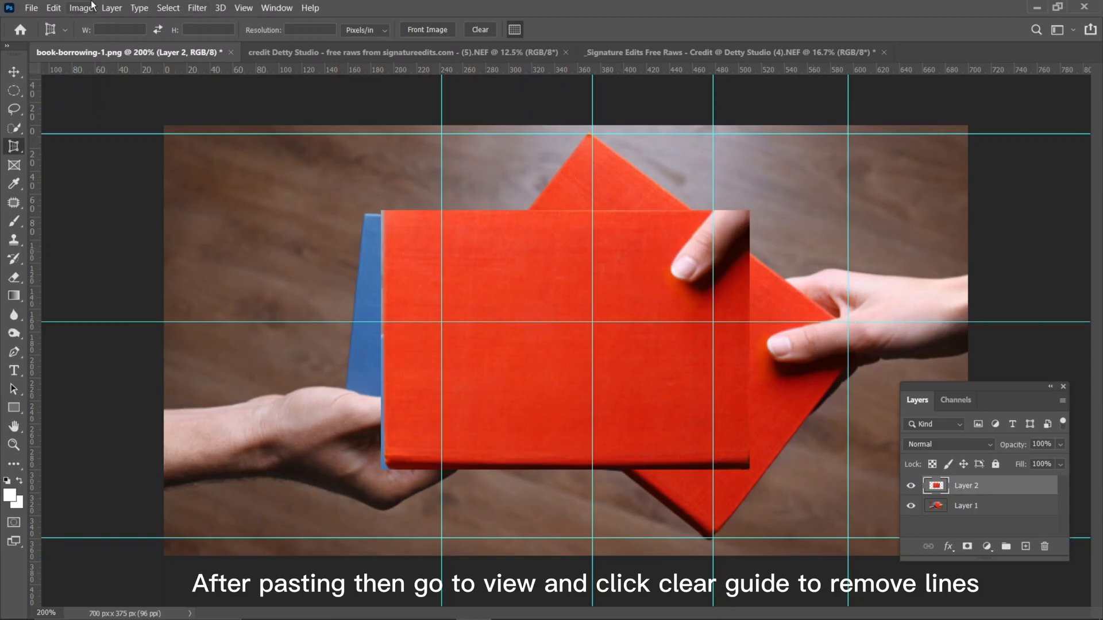
# Clear all guides from the document
pyautogui.click(274, 8)
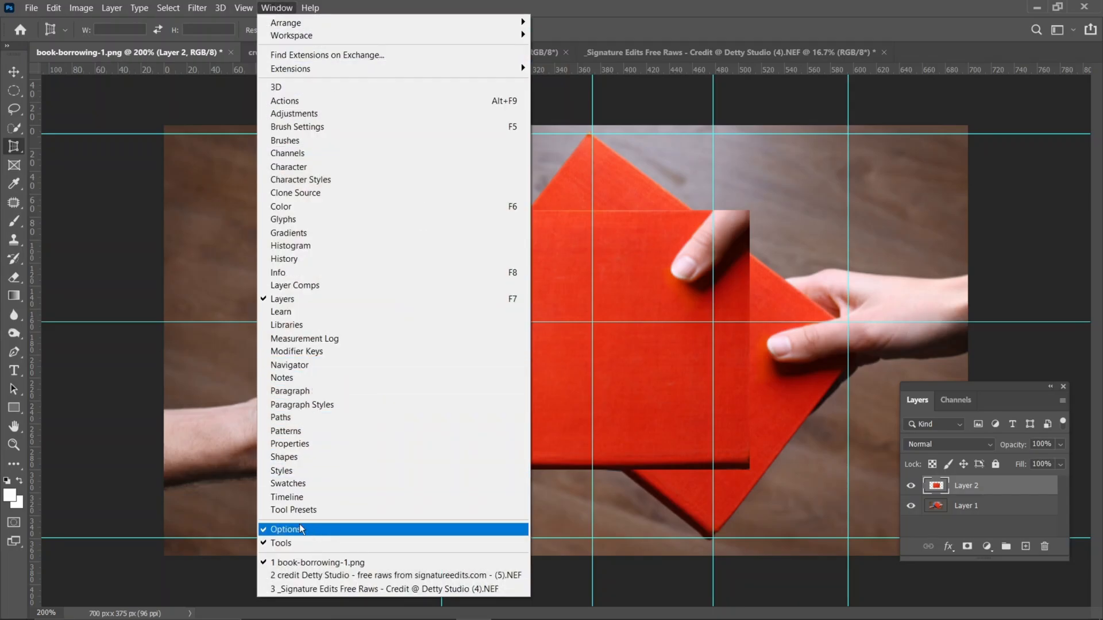
pyautogui.moveTo(248, 11)
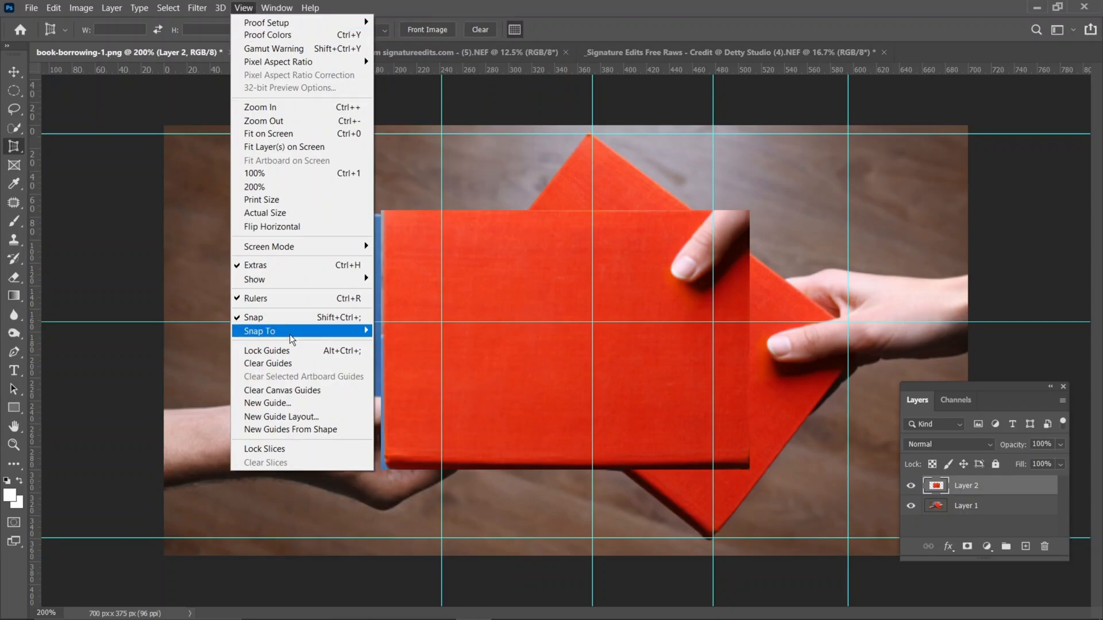
pyautogui.click(281, 365)
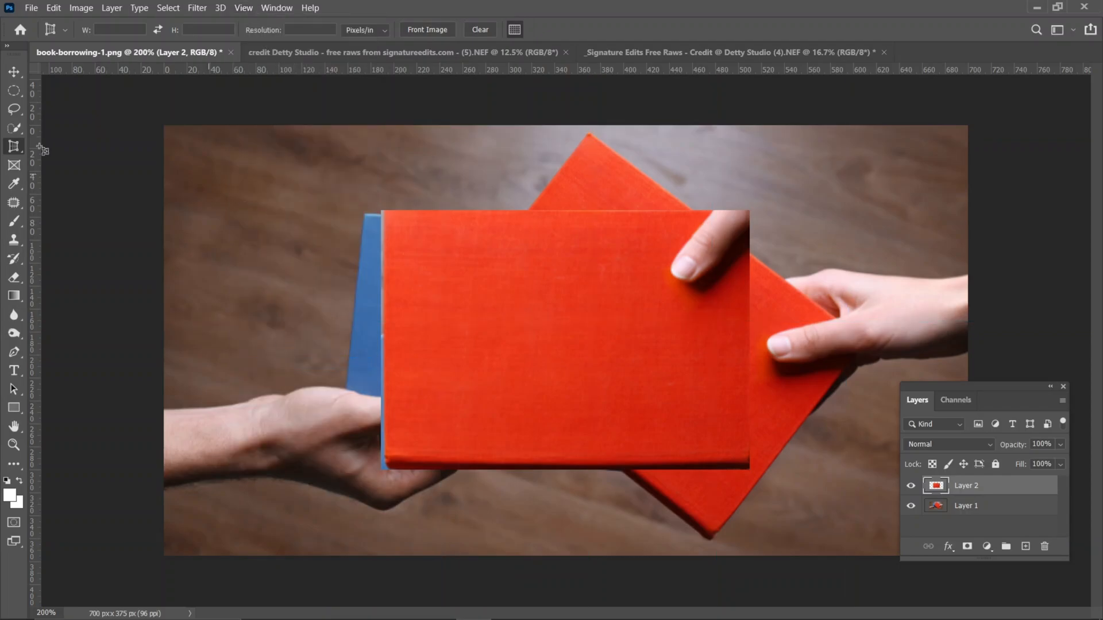
# Move the pasted cover rightward over the red book and rename its layer Book Cover
pyautogui.click(10, 72)
pyautogui.moveTo(522, 260); pyautogui.dragTo(634, 243)
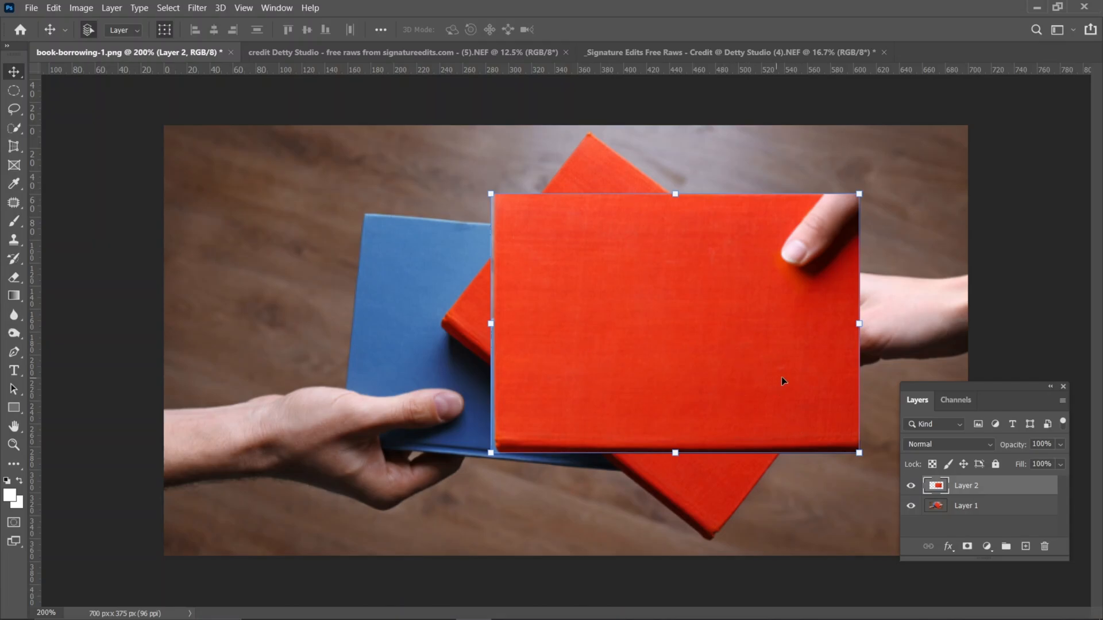
pyautogui.doubleClick(956, 486)
pyautogui.press('Return')
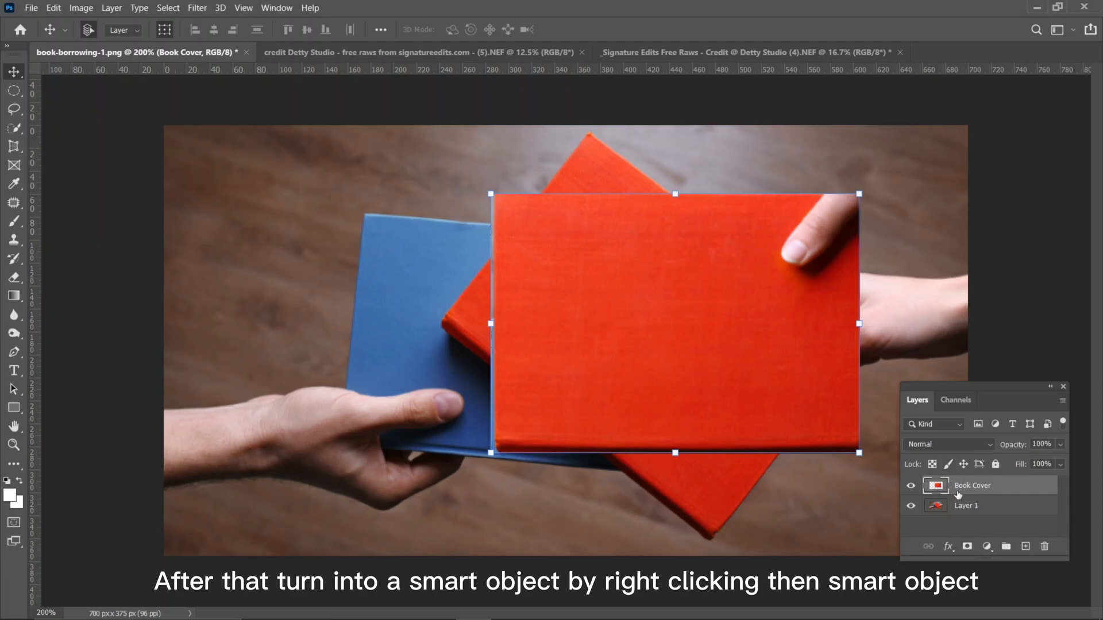
# Convert the Book Cover layer to a smart object and distort its four corners onto the corners of the red book
pyautogui.rightClick(960, 487)
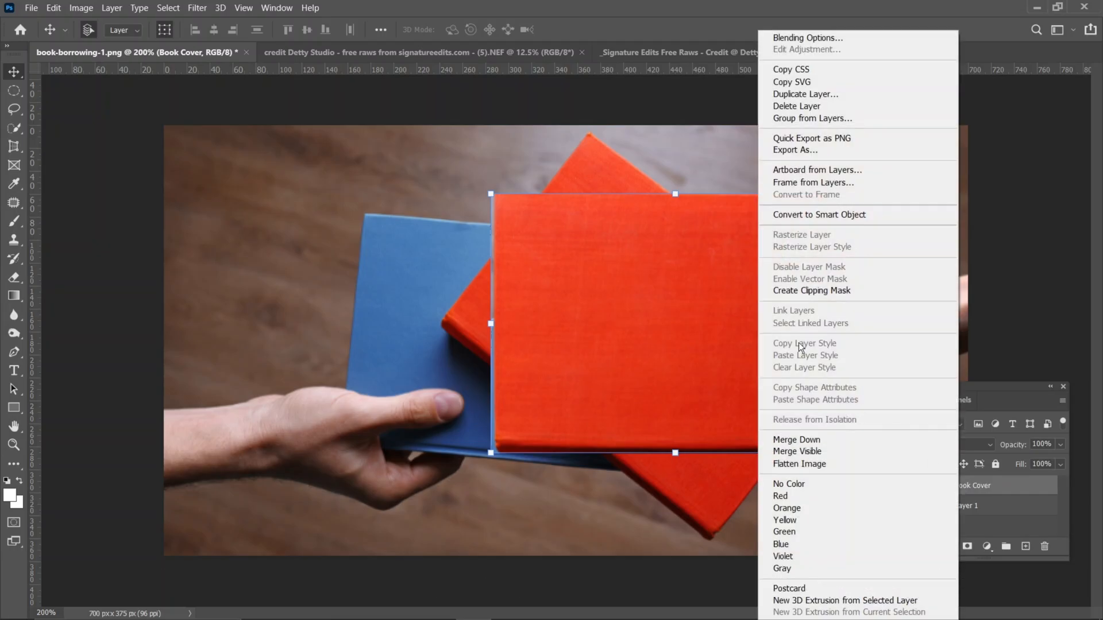
pyautogui.click(810, 214)
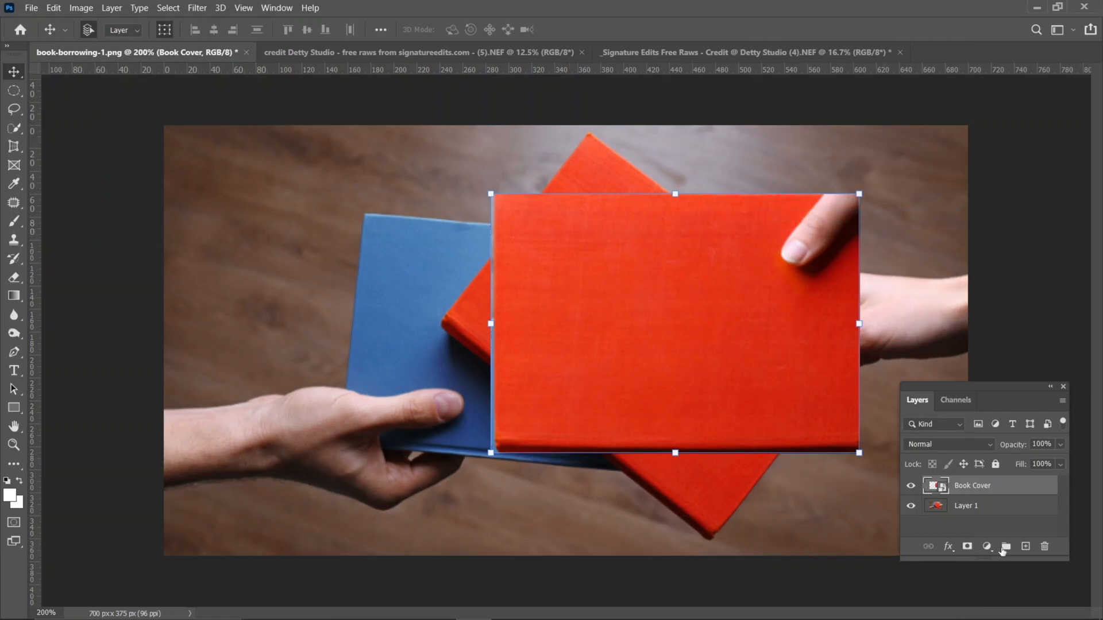
pyautogui.hotkey('ctrl', 't')
pyautogui.rightClick(490, 194)
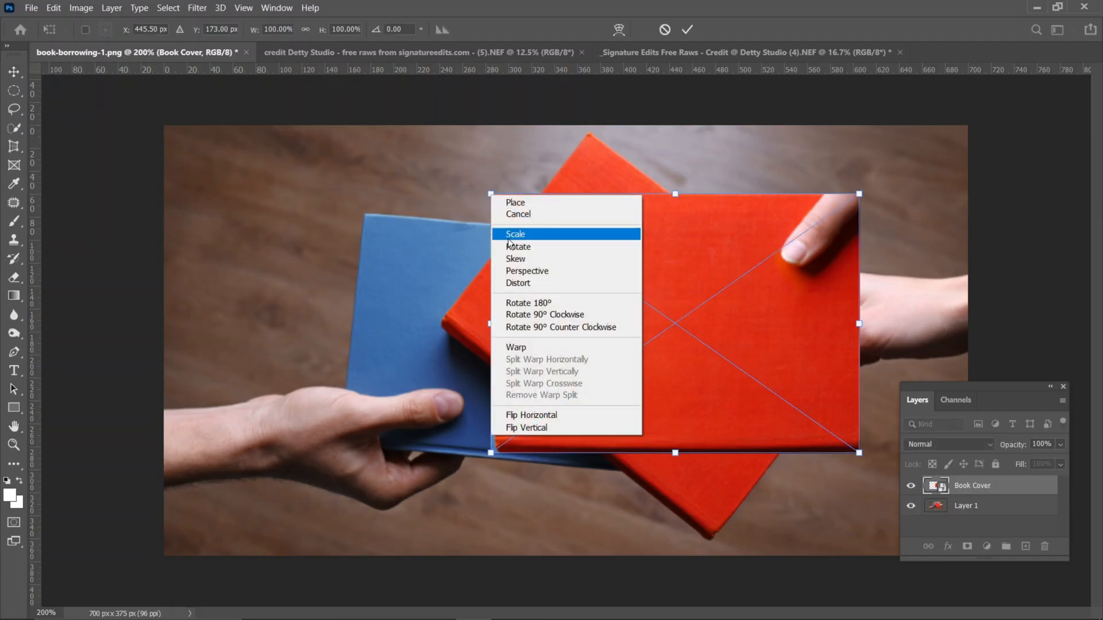
pyautogui.click(523, 283)
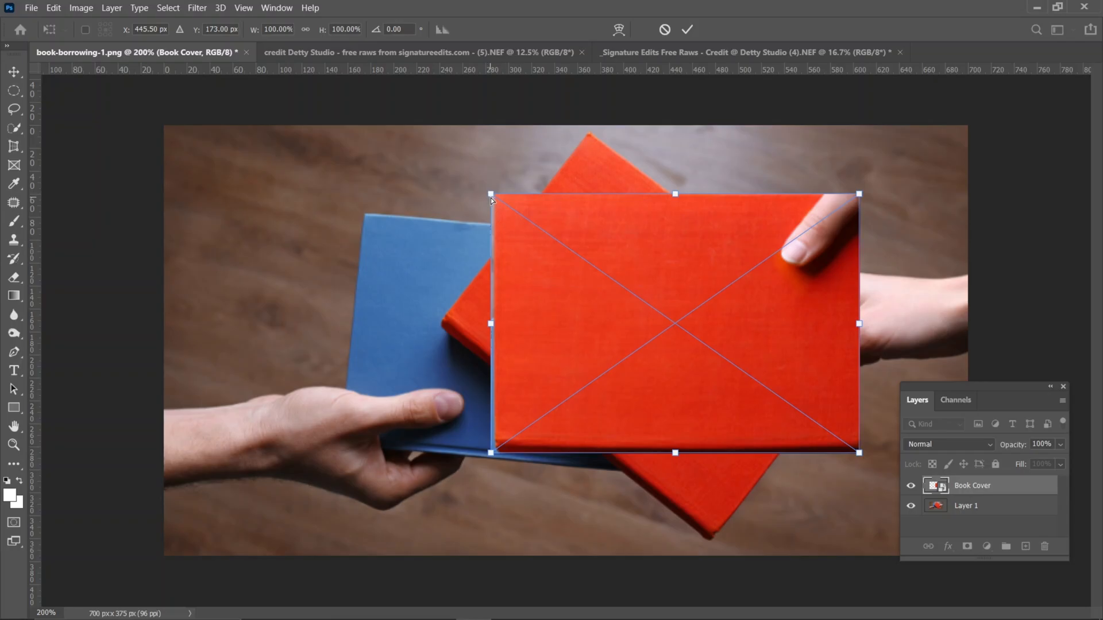
pyautogui.moveTo(491, 191); pyautogui.dragTo(590, 136)
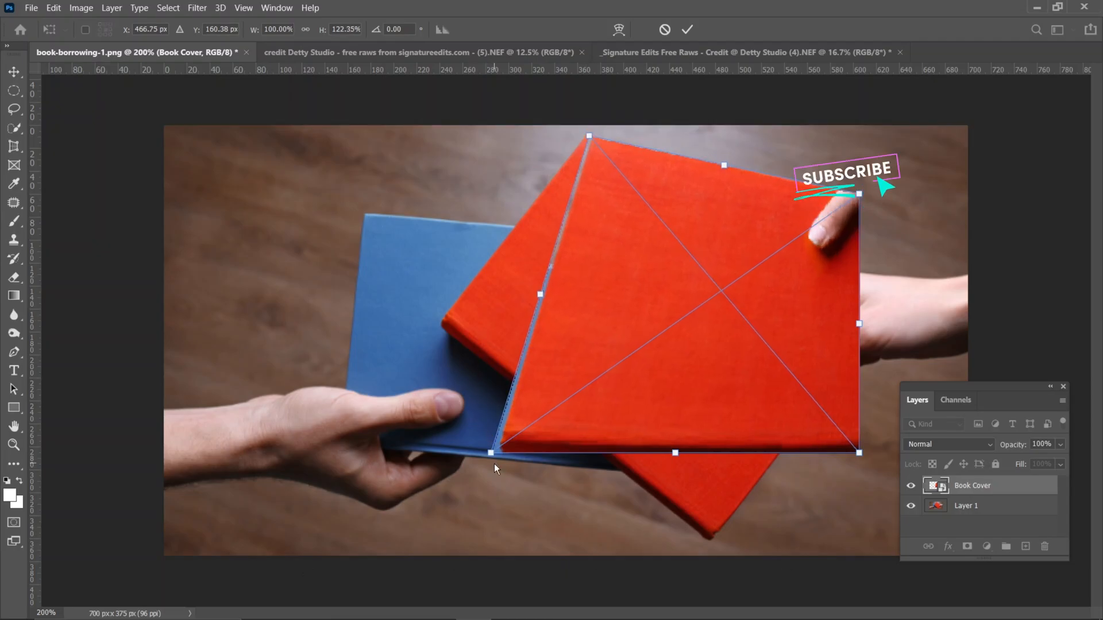
pyautogui.moveTo(492, 454); pyautogui.dragTo(438, 322)
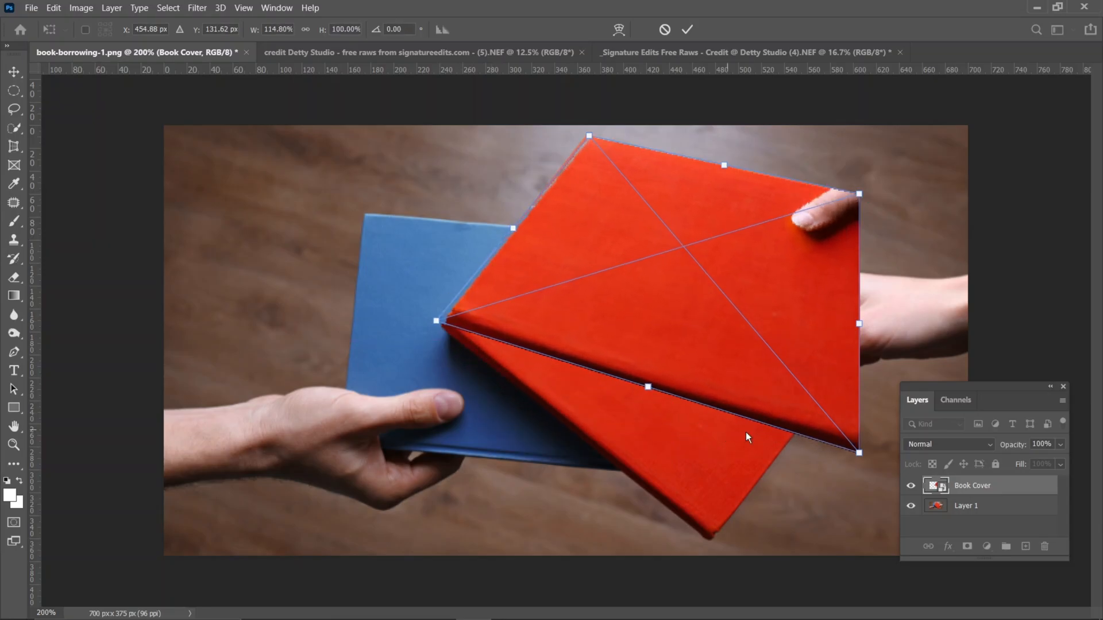
pyautogui.moveTo(857, 454); pyautogui.dragTo(714, 545)
pyautogui.moveTo(858, 193); pyautogui.dragTo(870, 344)
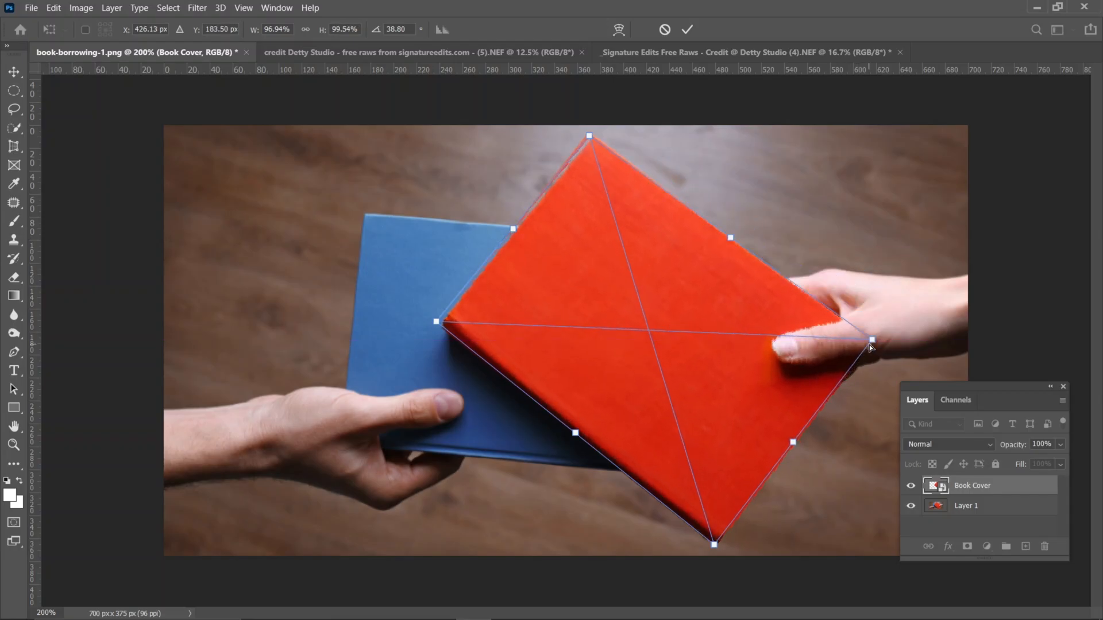
pyautogui.click(687, 30)
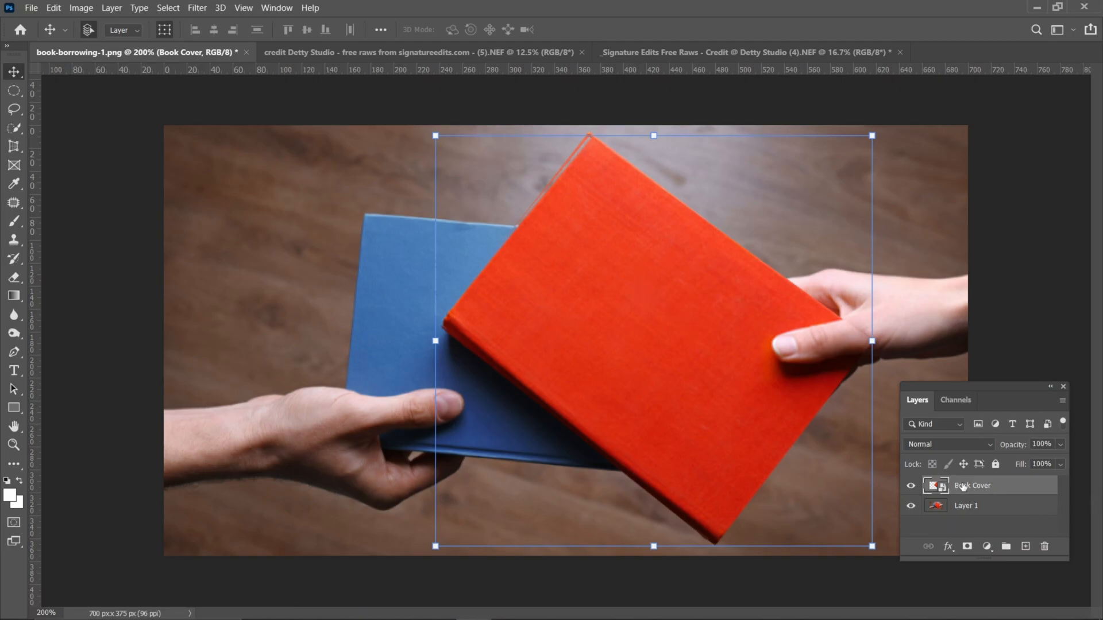
# Open the Book Cover smart object's contents and copy the dancer photo from its own document into them
pyautogui.doubleClick(928, 487)
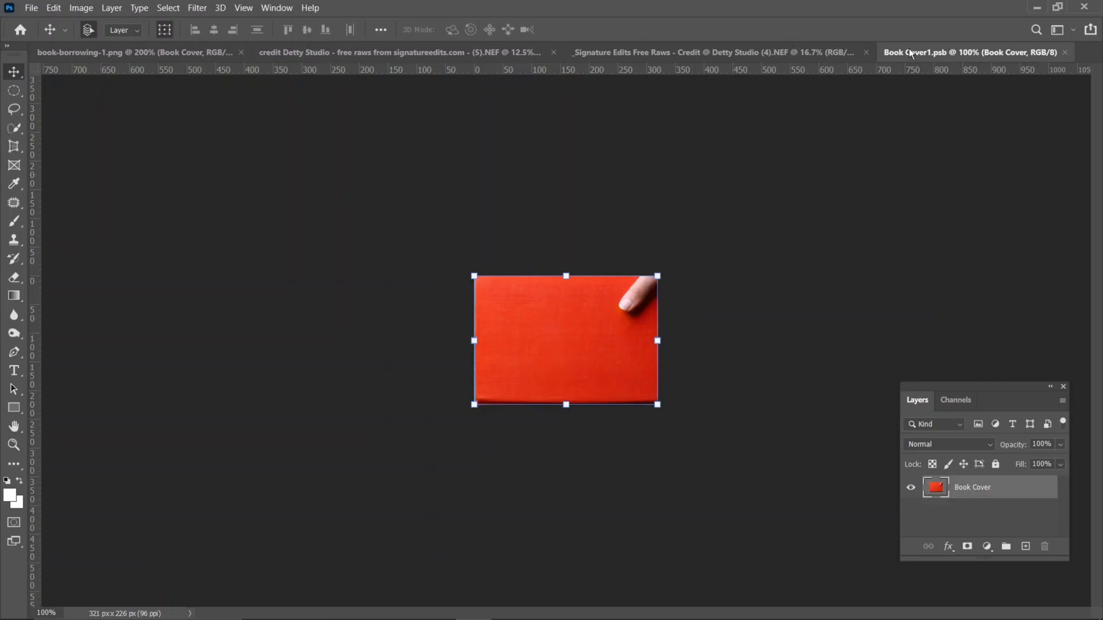
pyautogui.click(790, 52)
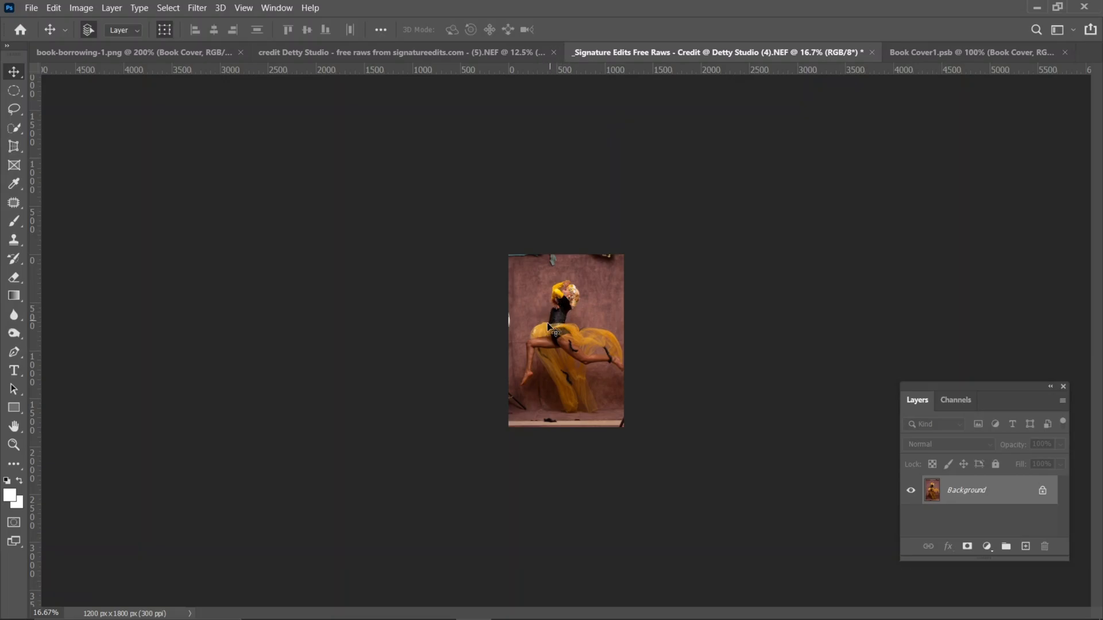
pyautogui.moveTo(553, 330); pyautogui.dragTo(568, 313)
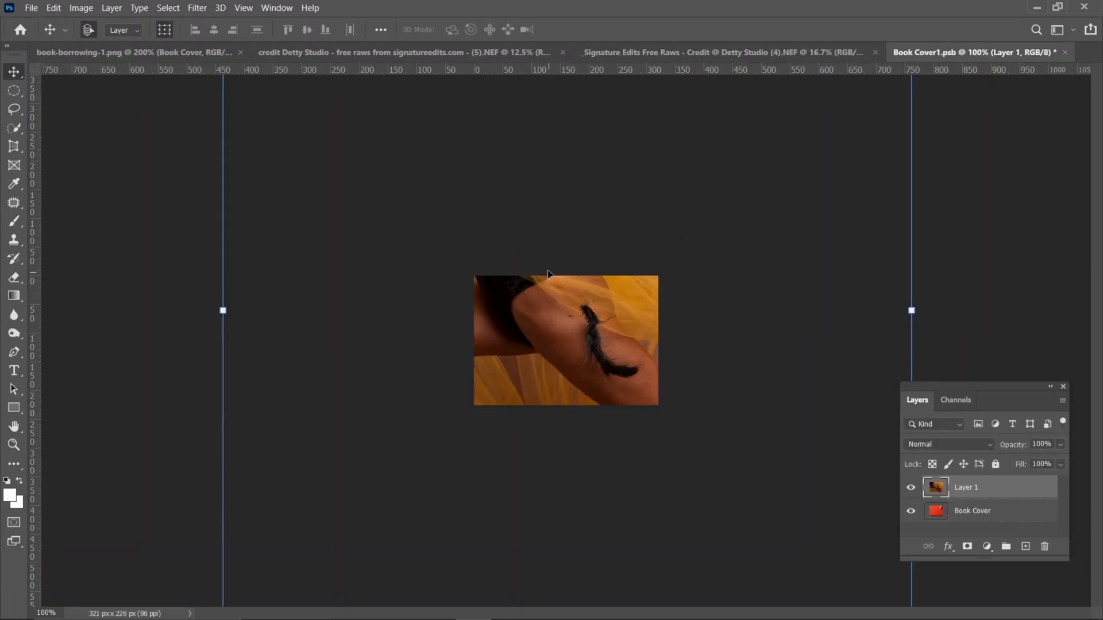
# Scale the dancer photo down to about 17.8% and rotate it about 90° counterclockwise over the book cover
pyautogui.hotkey('ctrl', '-')
pyautogui.hotkey('ctrl', '-')
pyautogui.hotkey('ctrl', '-')
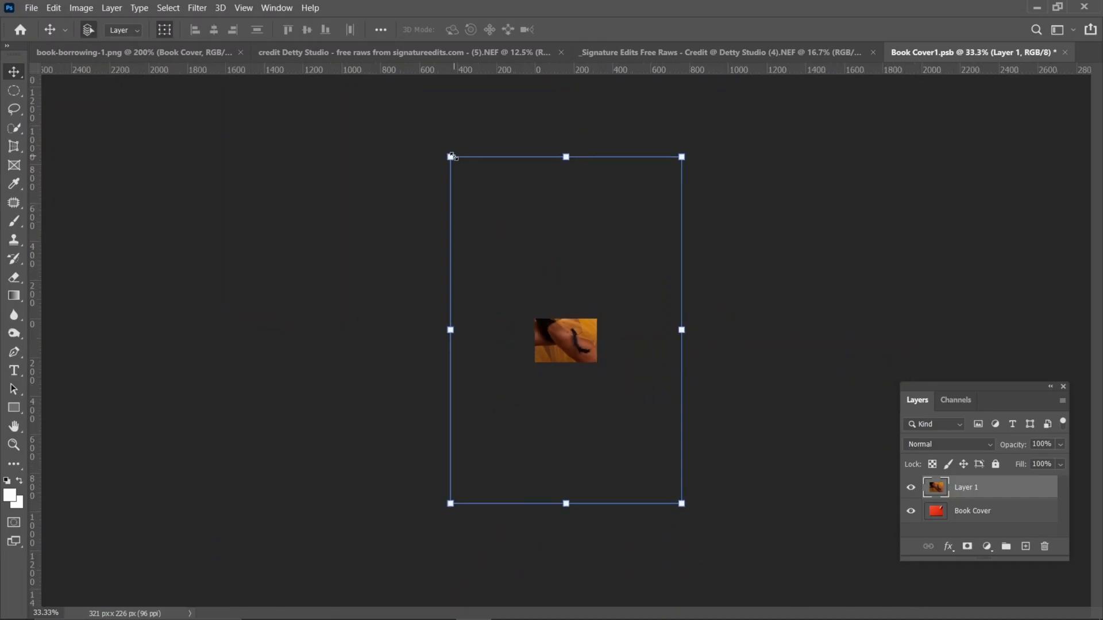
pyautogui.moveTo(450, 156); pyautogui.dragTo(520, 327)
pyautogui.moveTo(681, 503); pyautogui.dragTo(629, 328)
pyautogui.hotkey('ctrl', '+')
pyautogui.hotkey('ctrl', '+')
pyautogui.hotkey('ctrl', '+')
pyautogui.hotkey('ctrl', '+')
pyautogui.hotkey('ctrl', '-')
pyautogui.moveTo(630, 232); pyautogui.dragTo(411, 197)
pyautogui.moveTo(554, 317); pyautogui.dragTo(545, 352)
pyautogui.moveTo(625, 301); pyautogui.dragTo(672, 271)
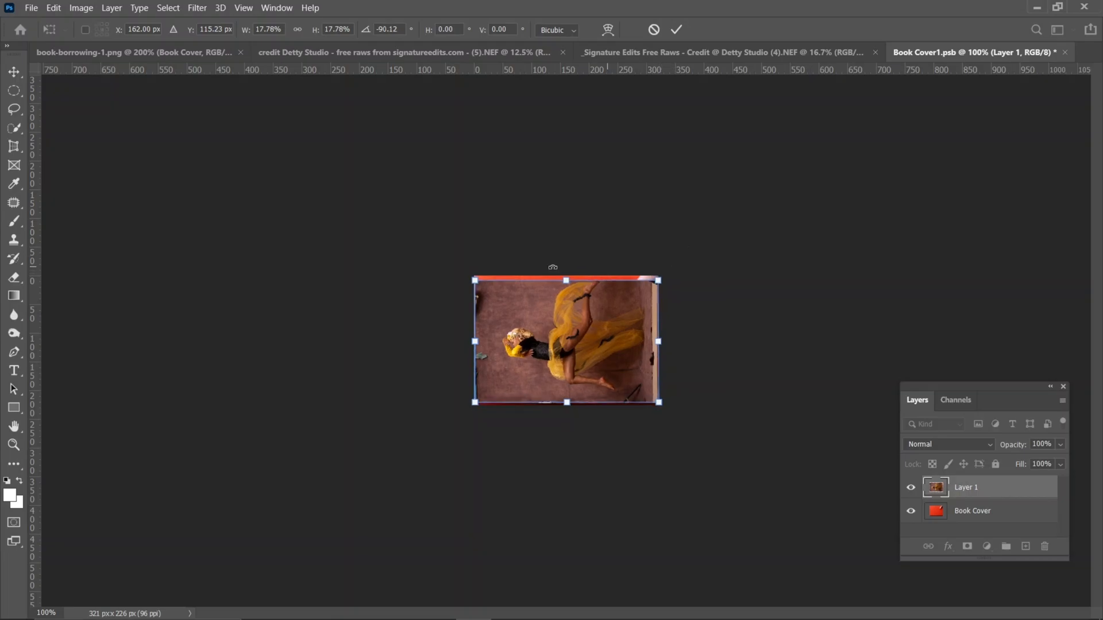
# Enlarge the rotated photo to about 18.6% to fill the cover area, and apply the transform
pyautogui.moveTo(468, 278); pyautogui.dragTo(470, 266)
pyautogui.moveTo(665, 276); pyautogui.dragTo(663, 273)
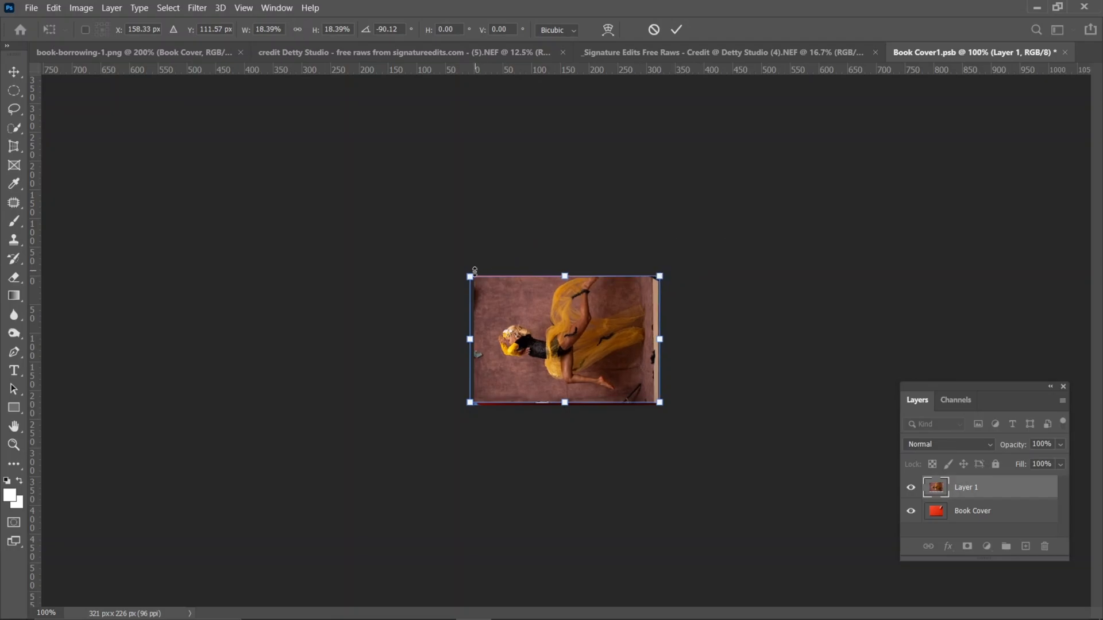
pyautogui.moveTo(473, 272); pyautogui.dragTo(471, 270)
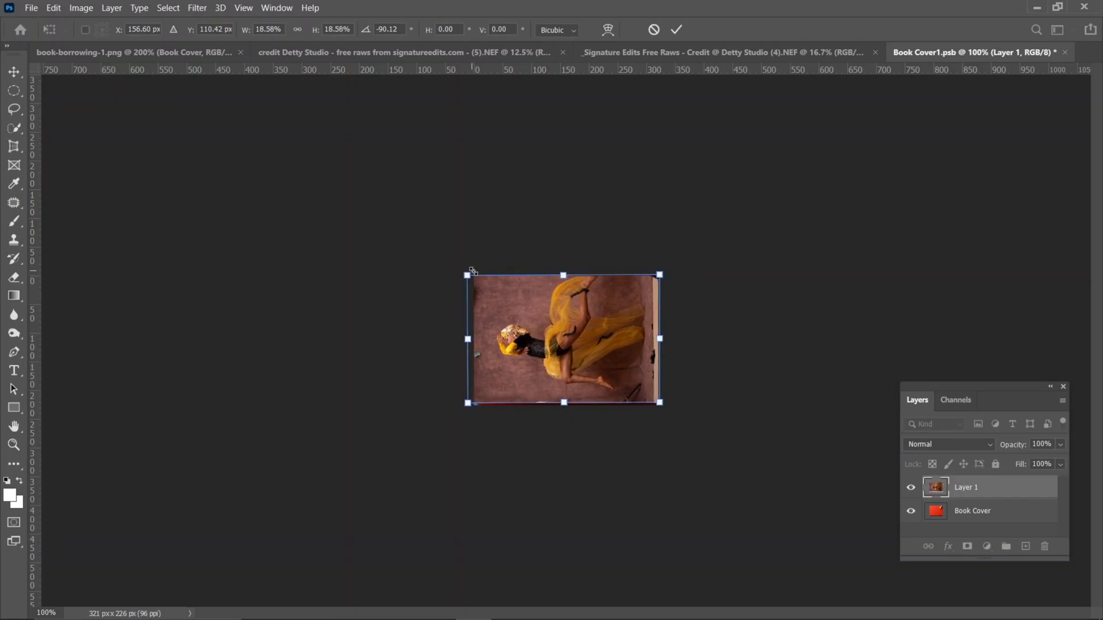
pyautogui.press('Return')
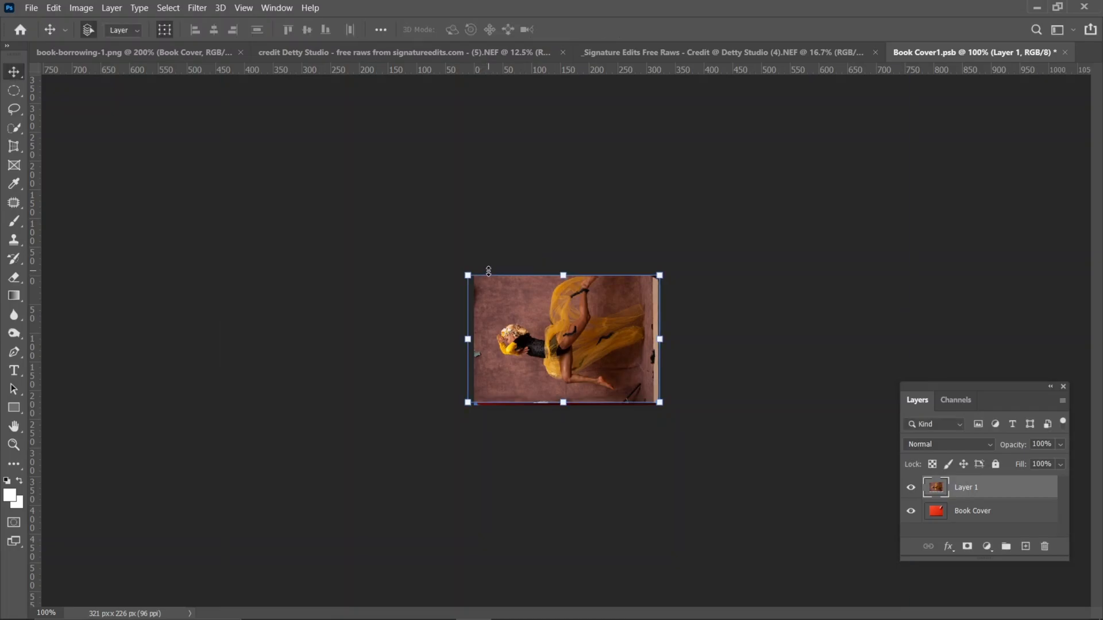
pyautogui.click(729, 198)
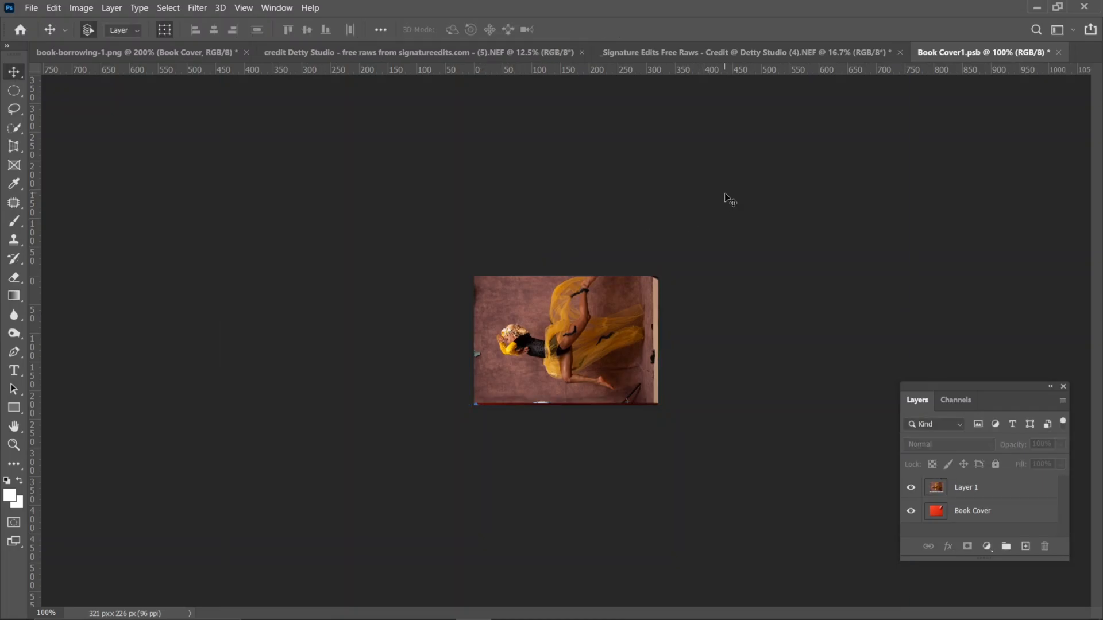
# Nudge the photo down to the cover's lower edge and enlarge it by about 1.5% to close the gap above it
pyautogui.hotkey('ctrl', '+')
pyautogui.hotkey('ctrl', '-')
pyautogui.hotkey('ctrl', '+')
pyautogui.click(575, 316)
pyautogui.press('Down')
pyautogui.press('Down')
pyautogui.press('Down')
pyautogui.press('Down')
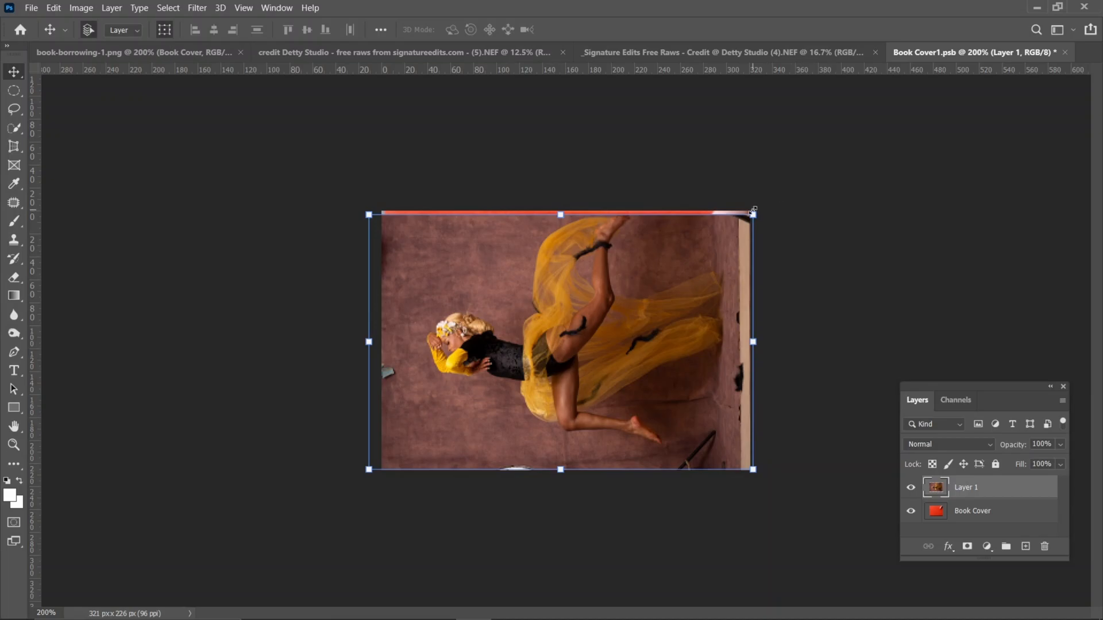
pyautogui.moveTo(752, 211); pyautogui.dragTo(758, 211)
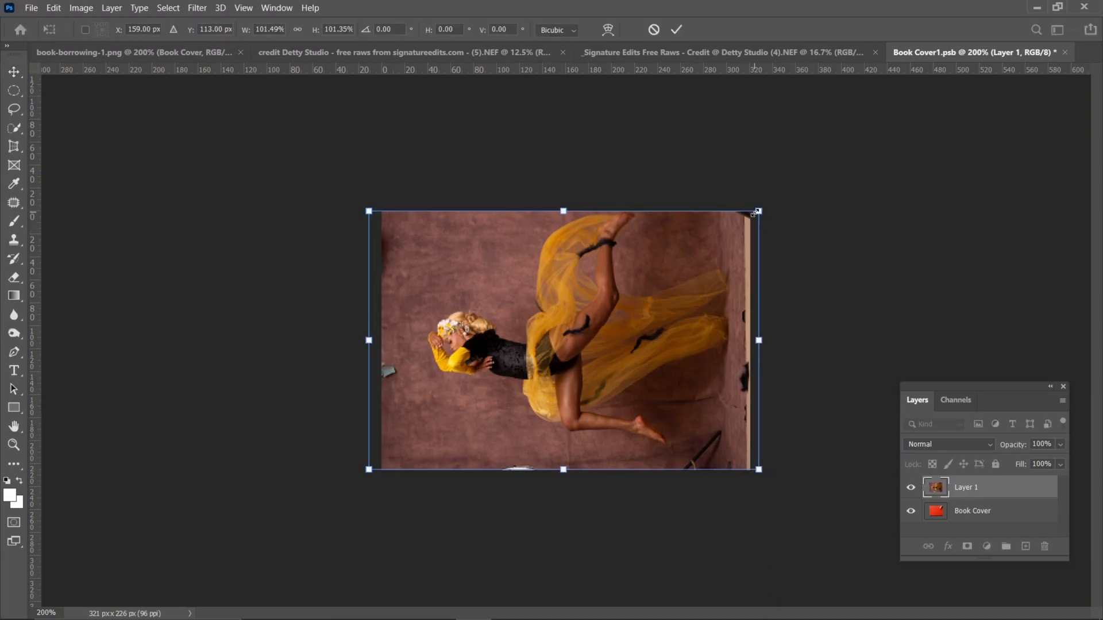
pyautogui.press('Return')
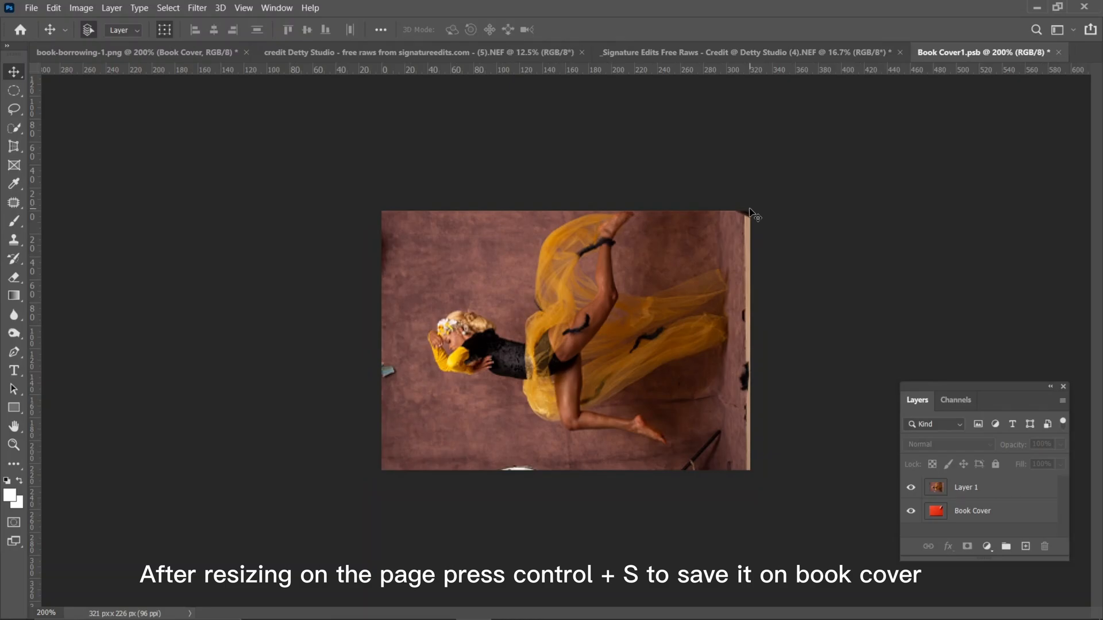
# Save the edited smart object contents and return to the book-borrowing-1.png document
pyautogui.click(603, 265)
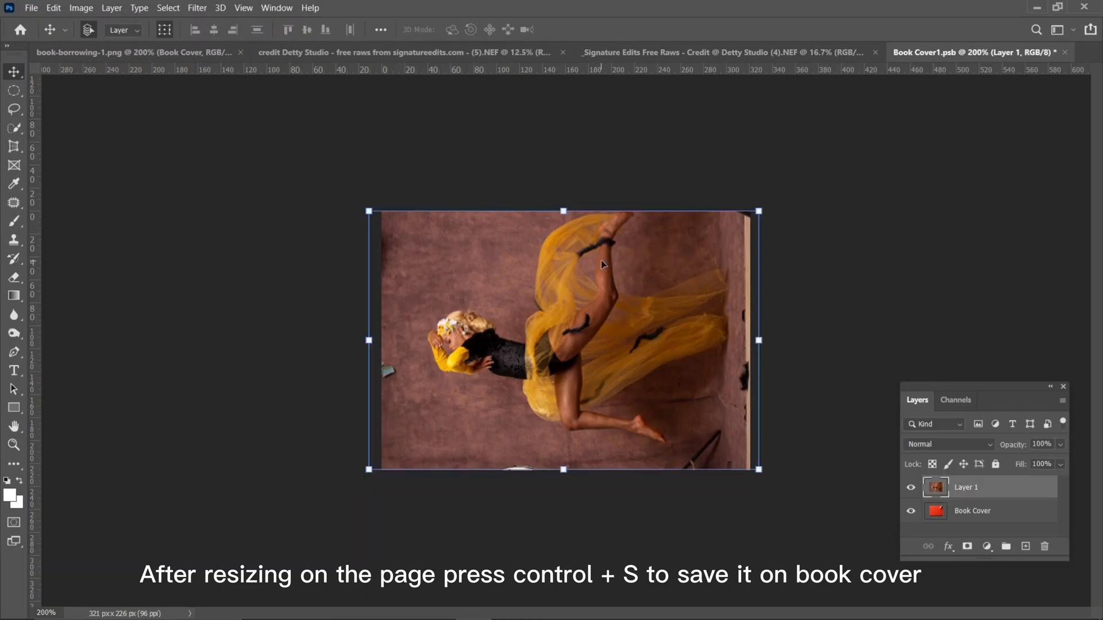
pyautogui.hotkey('ctrl', 's')
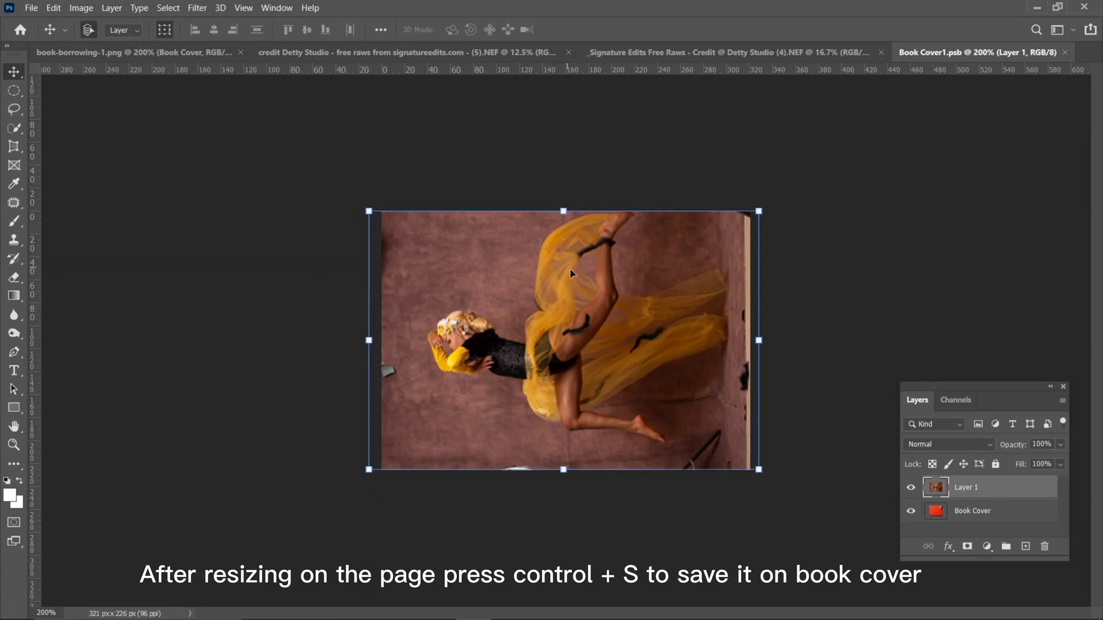
pyautogui.click(182, 52)
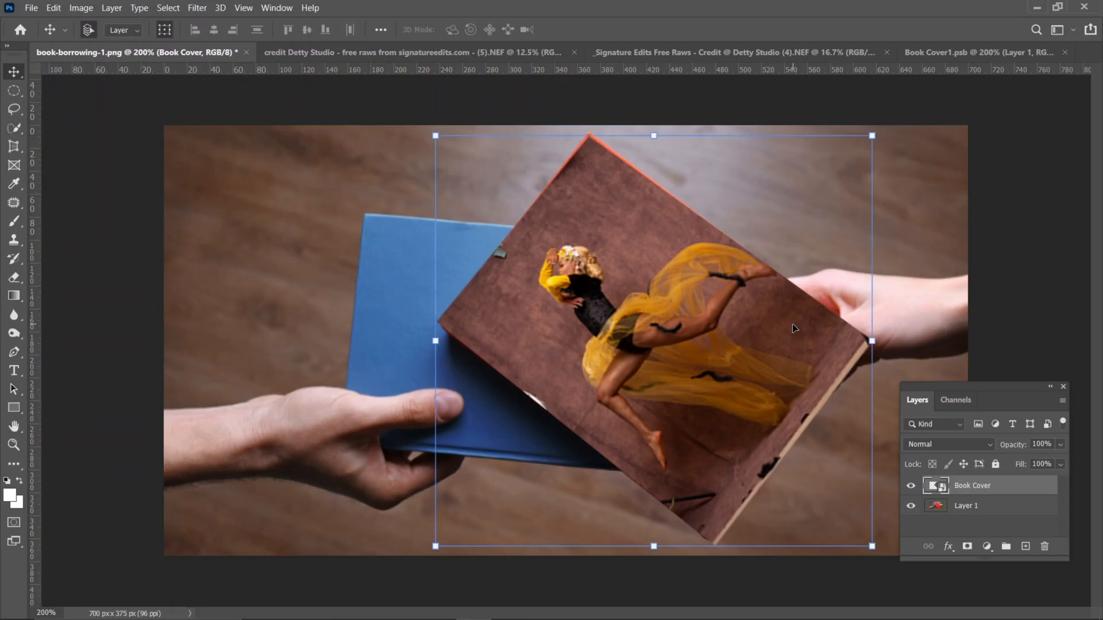
# Warp the Book Cover layer's topmost corner onto the red book's corner, and compare the image with the layer hidden and shown
pyautogui.click(436, 134)
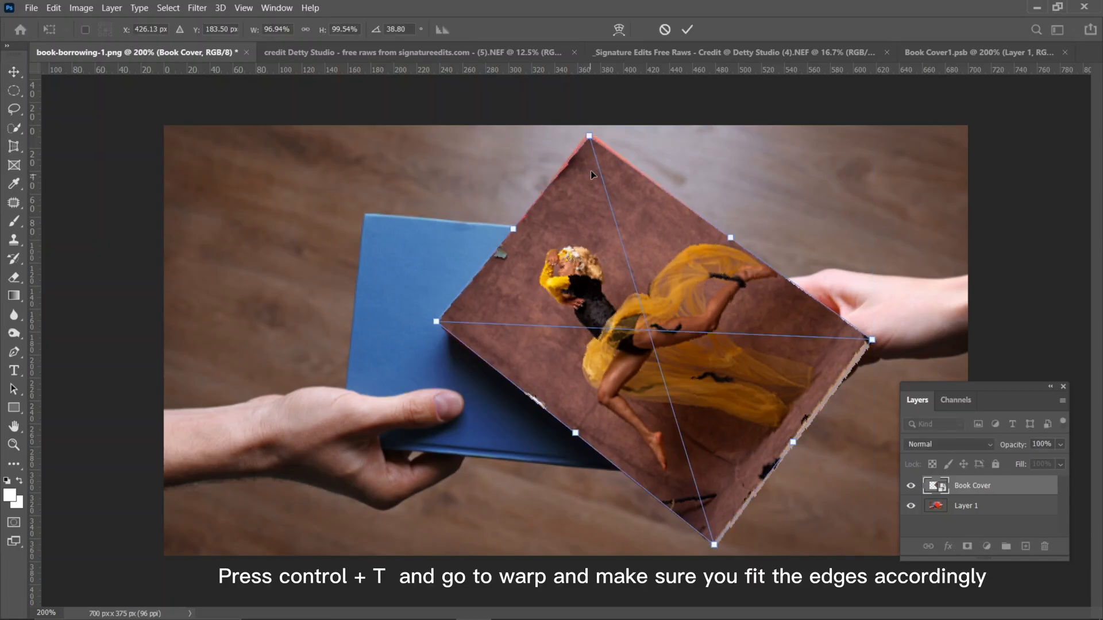
pyautogui.rightClick(581, 153)
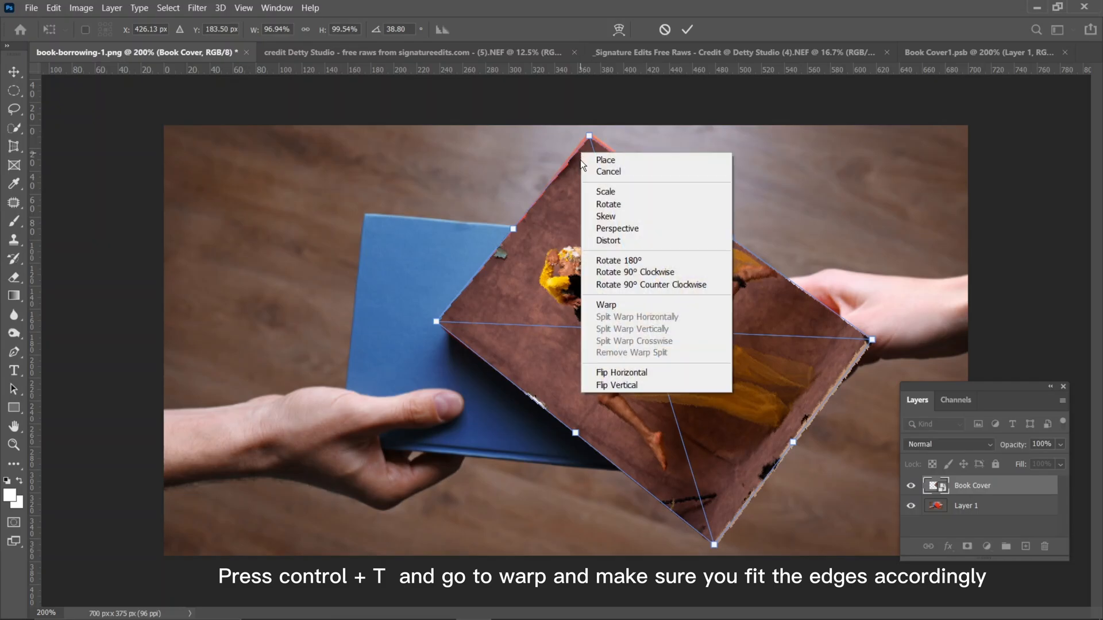
pyautogui.click(614, 307)
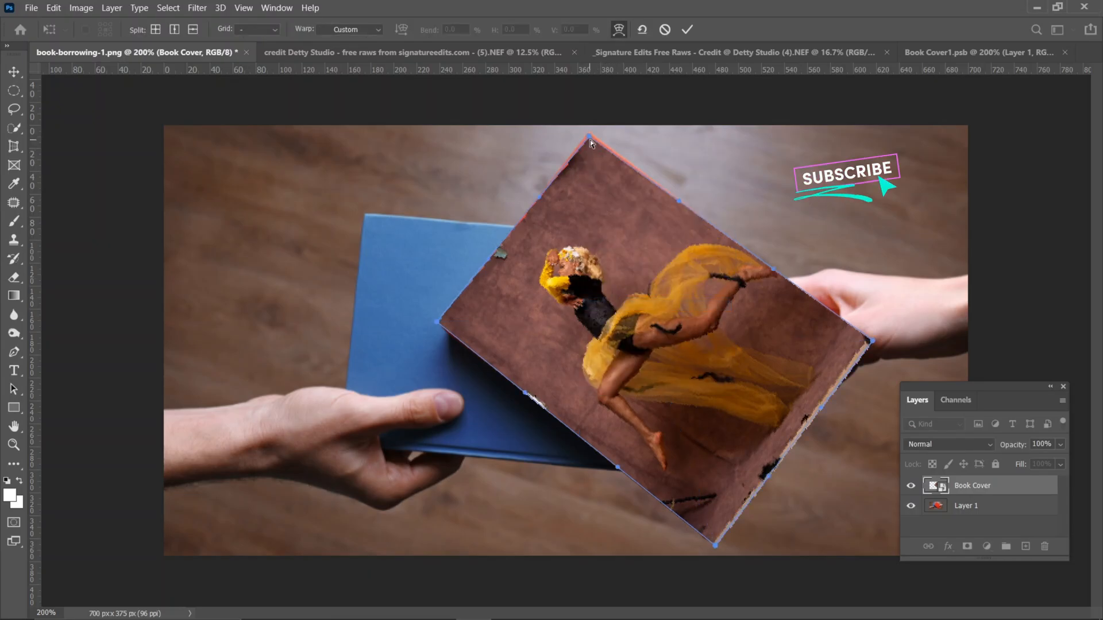
pyautogui.moveTo(591, 139); pyautogui.dragTo(589, 135)
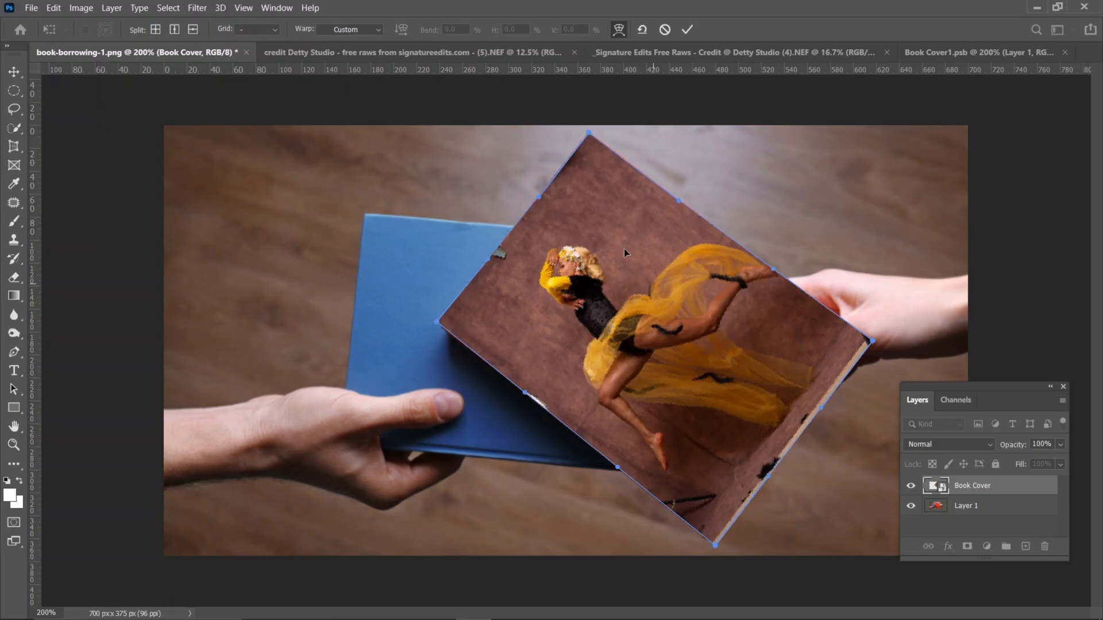
pyautogui.press('Return')
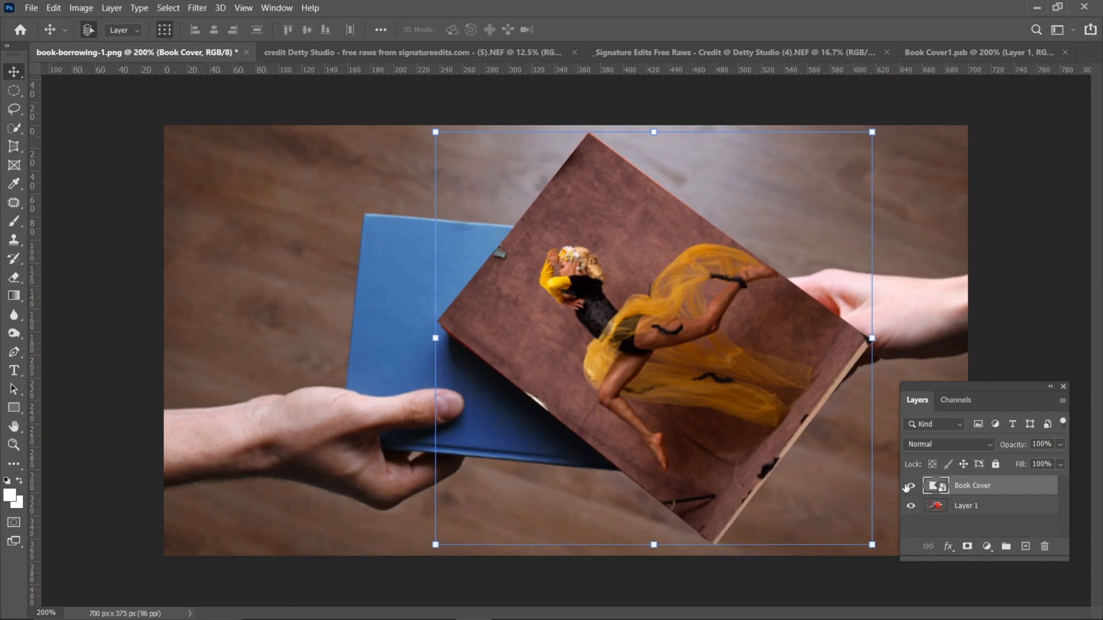
pyautogui.click(909, 486)
pyautogui.click(908, 487)
pyautogui.click(909, 486)
pyautogui.click(908, 486)
# Set the Book Cover layer's blend mode to Multiply and add a layer mask to it
pyautogui.click(946, 444)
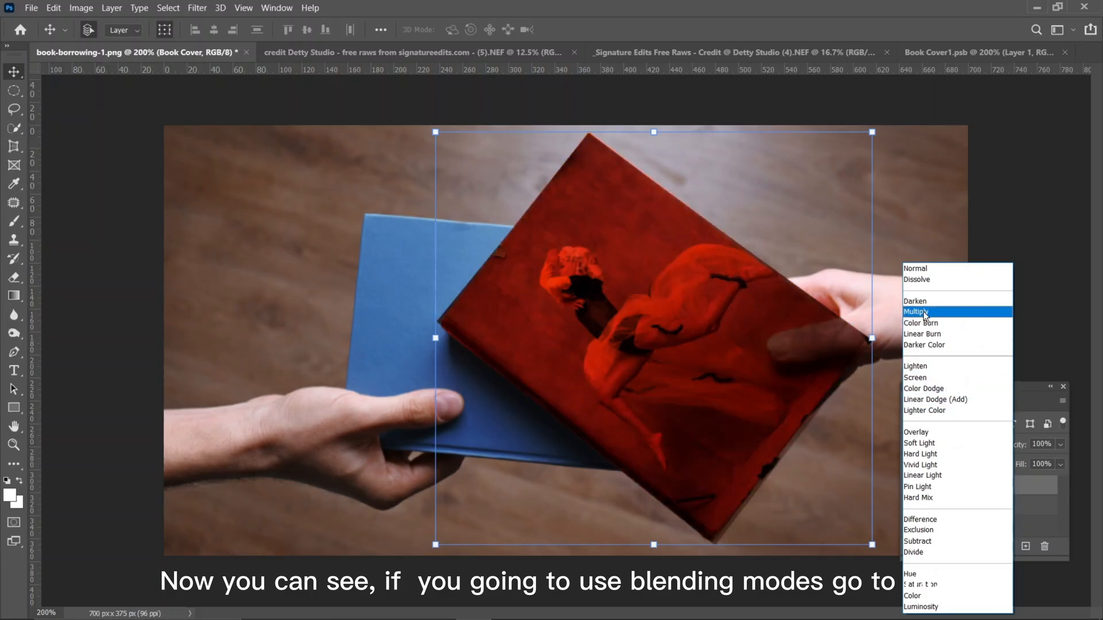
pyautogui.click(922, 311)
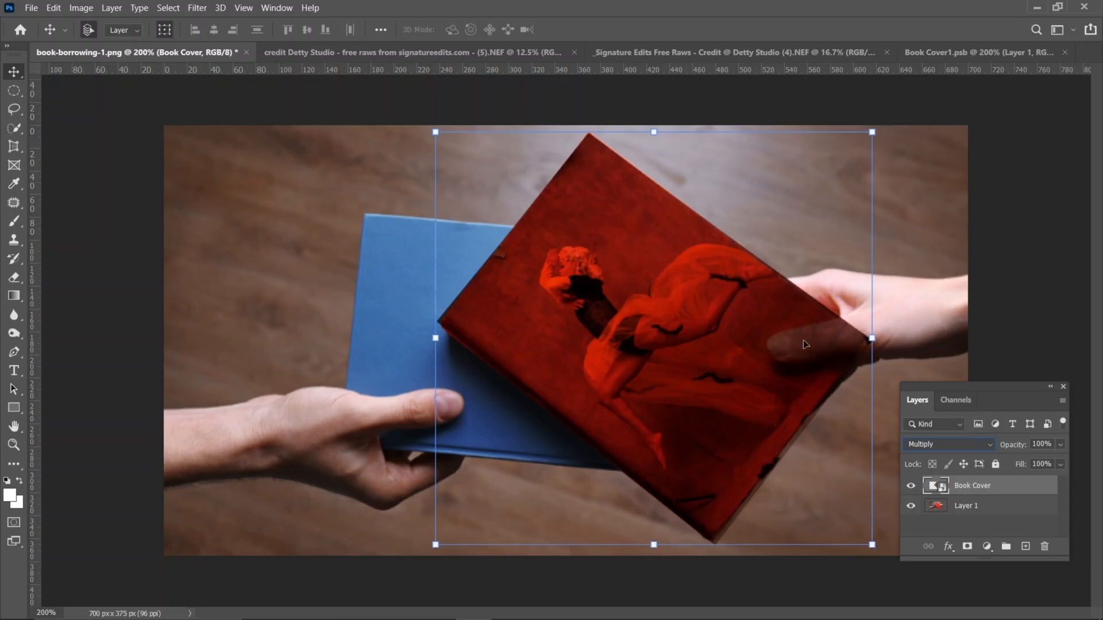
pyautogui.click(967, 547)
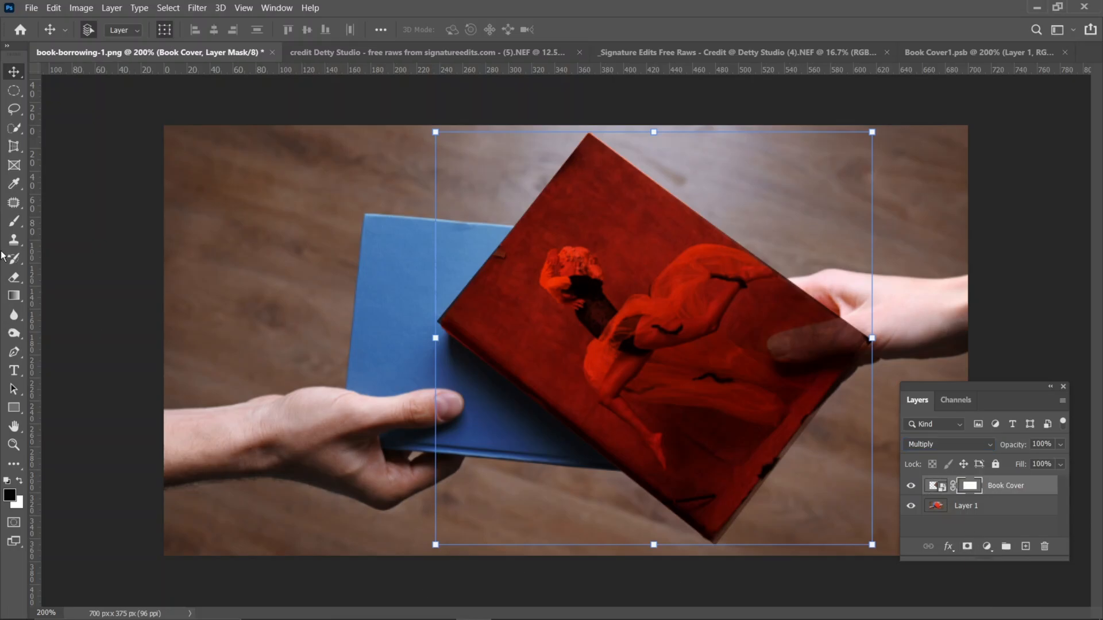
# Paint with a black brush on the Book Cover mask over the thumb holding the red book to reveal it
pyautogui.click(14, 222)
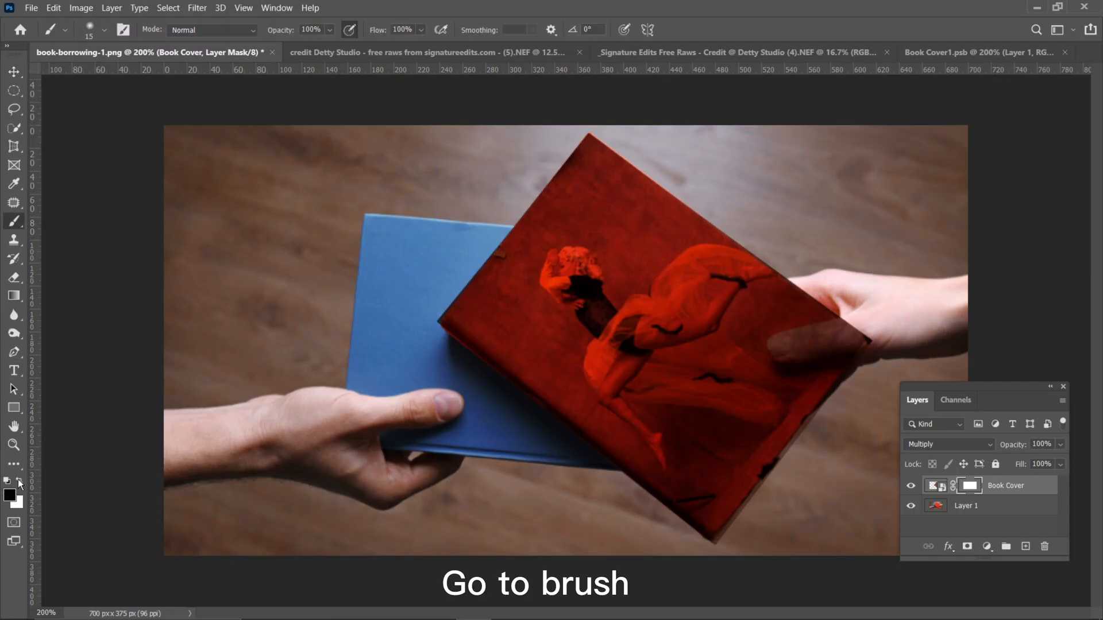
pyautogui.click(20, 479)
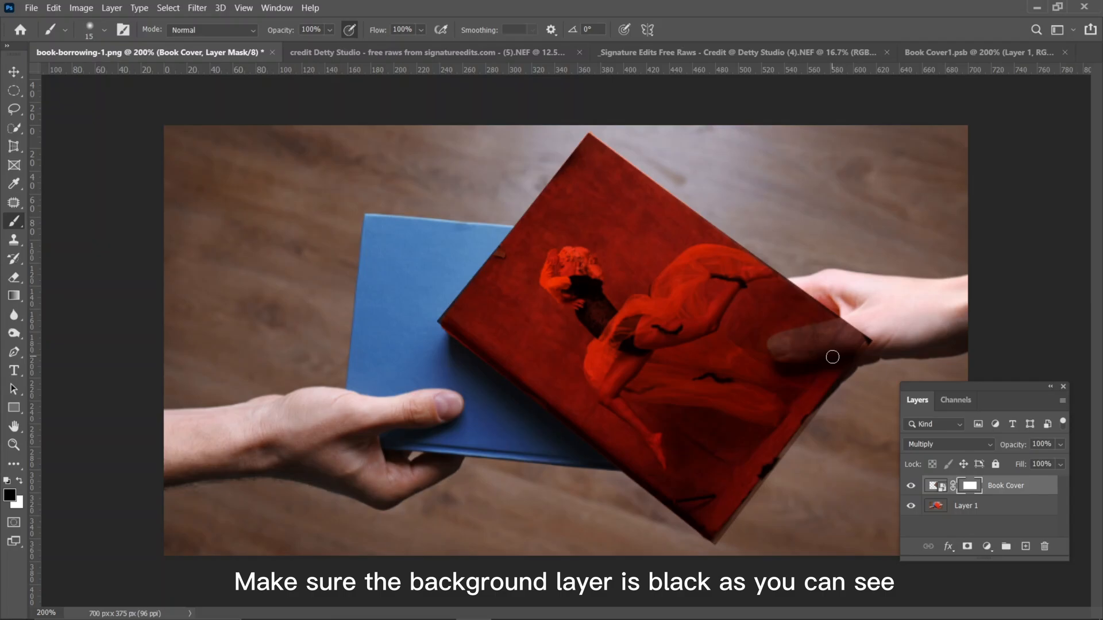
pyautogui.hotkey('ctrl', '+')
pyautogui.hotkey('ctrl', '+')
pyautogui.moveTo(819, 260); pyautogui.dragTo(362, 250)
pyautogui.moveTo(520, 344)
pyautogui.mouseDown()
pyautogui.moveTo(702, 310)
pyautogui.moveTo(510, 350)
pyautogui.moveTo(640, 330)
pyautogui.mouseUp()
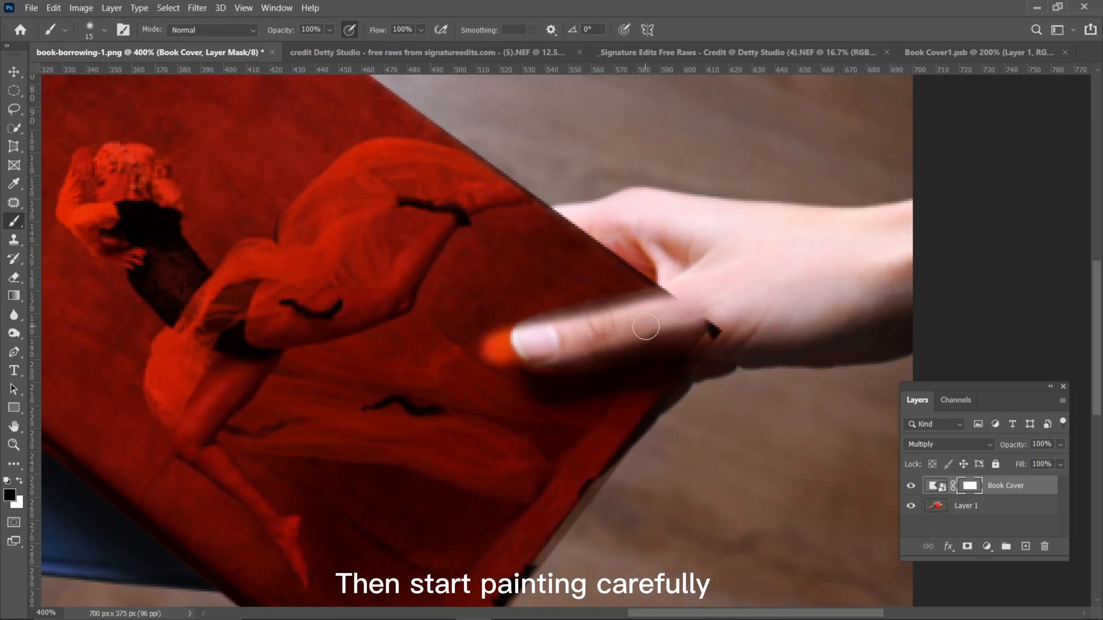
pyautogui.hotkey('ctrl', 'z')
pyautogui.click(528, 338)
pyautogui.moveTo(528, 339)
pyautogui.mouseDown()
pyautogui.moveTo(591, 352)
pyautogui.moveTo(724, 323)
pyautogui.moveTo(596, 328)
pyautogui.moveTo(689, 310)
pyautogui.moveTo(652, 313)
pyautogui.moveTo(668, 303)
pyautogui.moveTo(540, 338)
pyautogui.moveTo(644, 299)
pyautogui.moveTo(681, 317)
pyautogui.mouseUp()
pyautogui.moveTo(611, 338)
pyautogui.mouseDown()
pyautogui.moveTo(693, 323)
pyautogui.moveTo(591, 310)
pyautogui.moveTo(565, 333)
pyautogui.mouseUp()
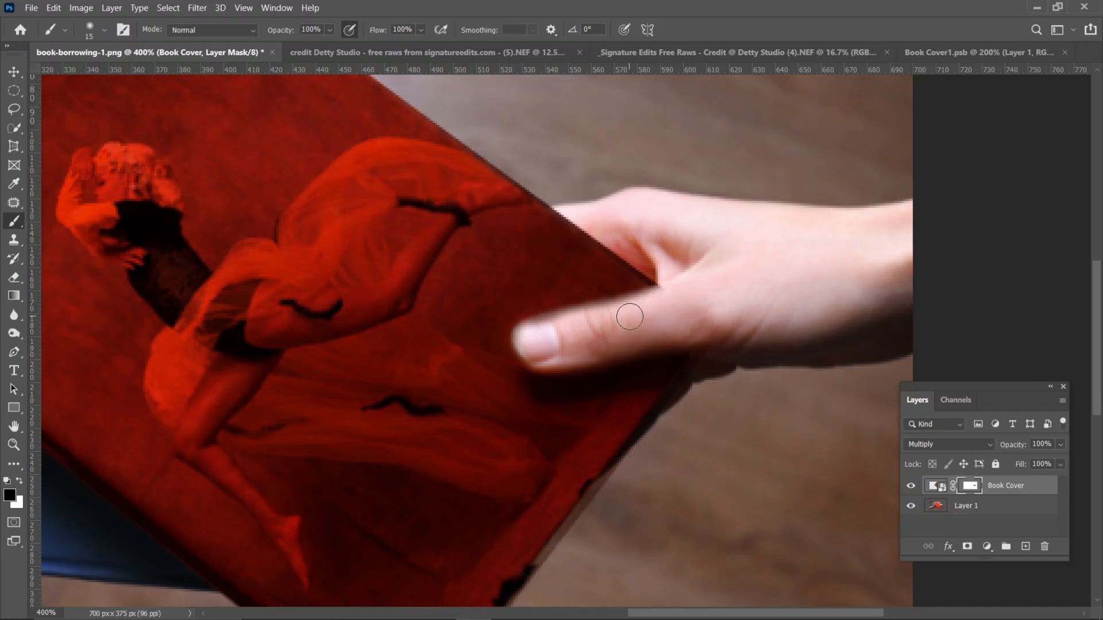
# Examine the blended red book cover and the masked thumb, both close up and in the full image
pyautogui.hotkey('ctrl', '-')
pyautogui.hotkey('ctrl', '-')
pyautogui.hotkey('ctrl', '-')
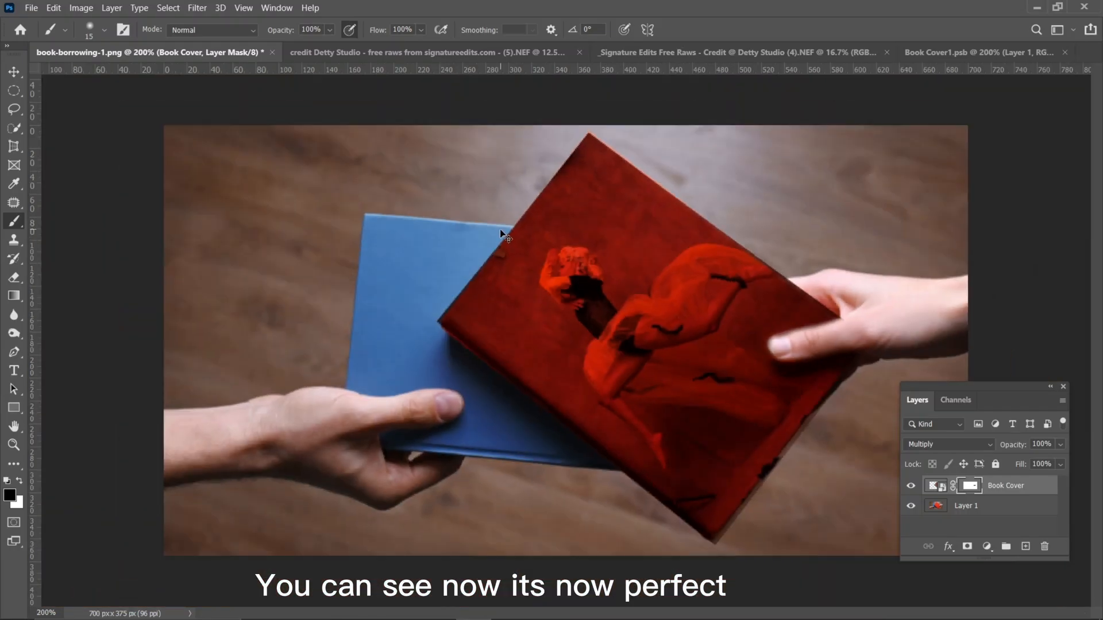
pyautogui.hotkey('ctrl', '+')
pyautogui.hotkey('ctrl', '+')
pyautogui.hotkey('ctrl', '+')
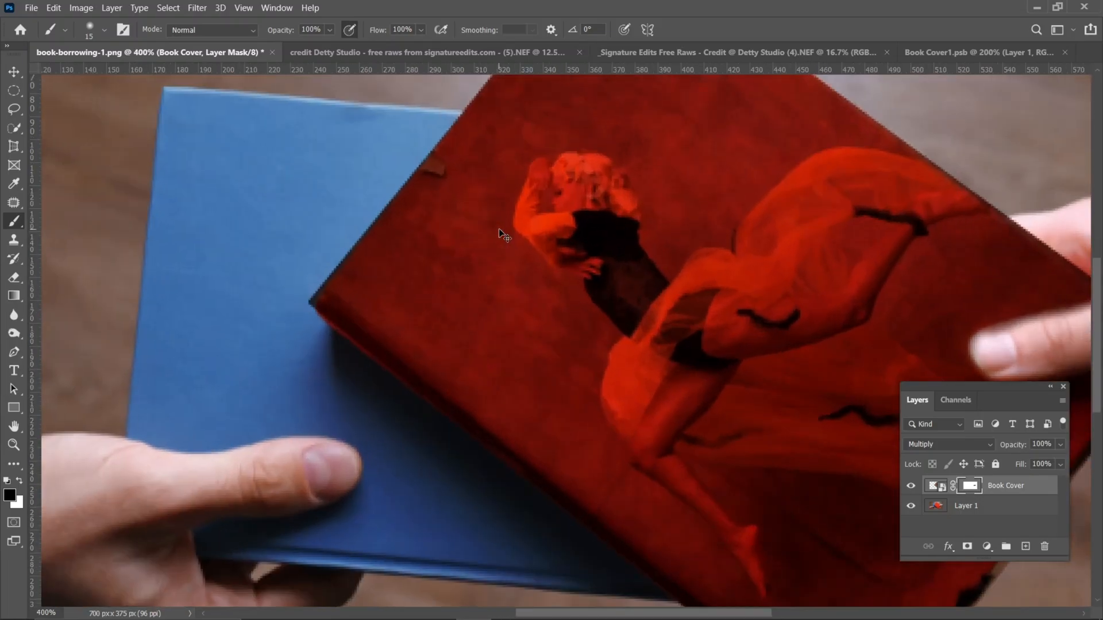
pyautogui.hotkey('ctrl', '-')
pyautogui.hotkey('ctrl', '-')
pyautogui.hotkey('ctrl', '-')
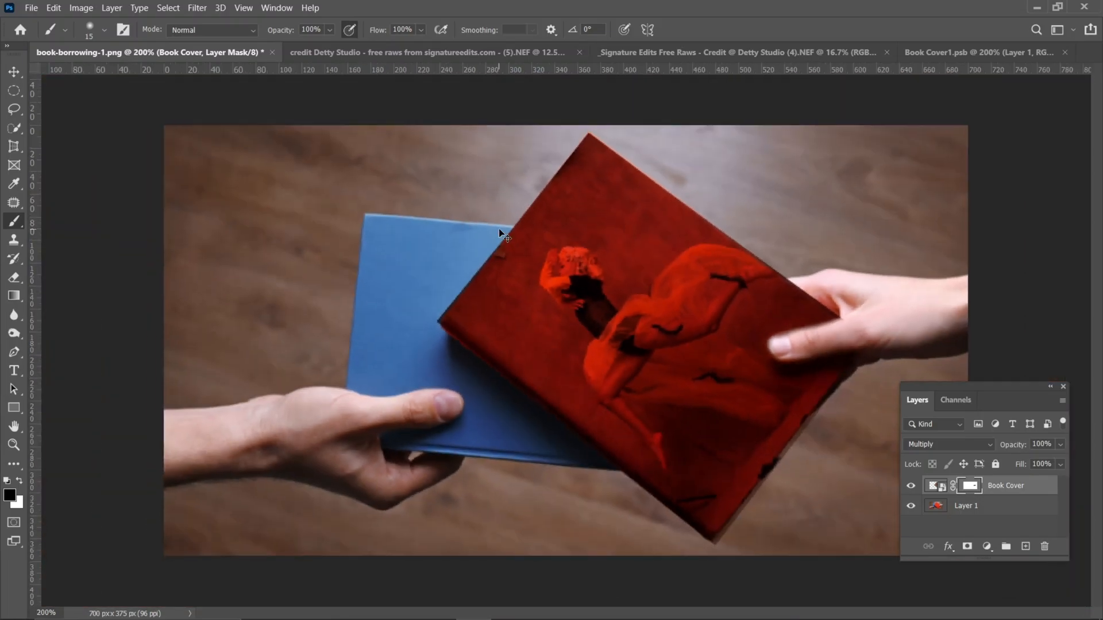
pyautogui.hotkey('ctrl', '+')
# Try to free-transform the Book Cover layer while its layer mask is linked
pyautogui.click(13, 72)
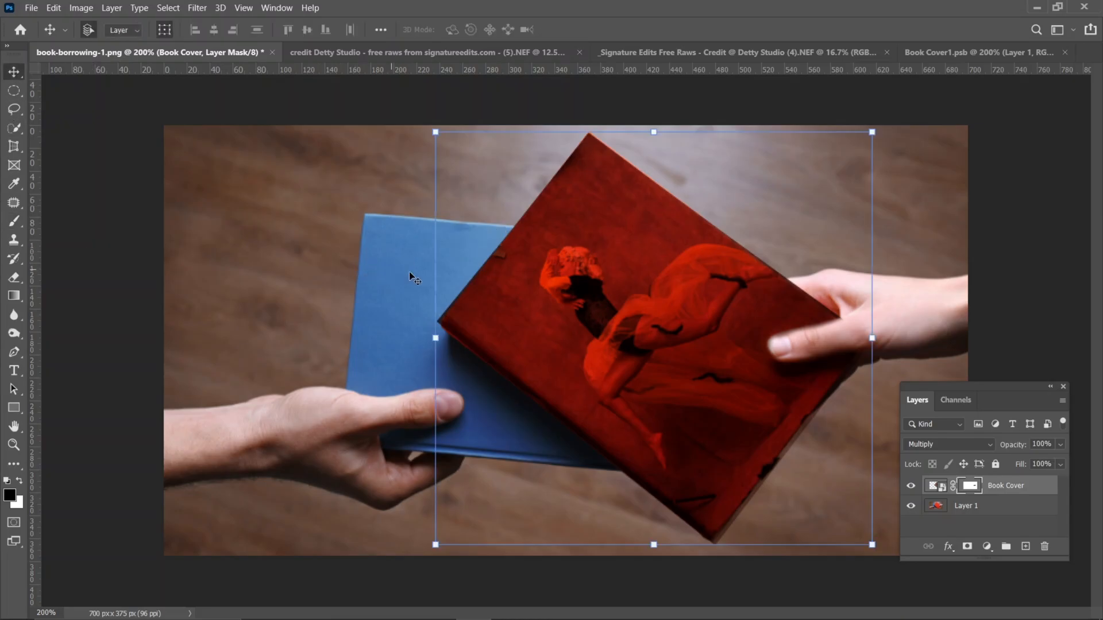
pyautogui.hotkey('ctrl', 't')
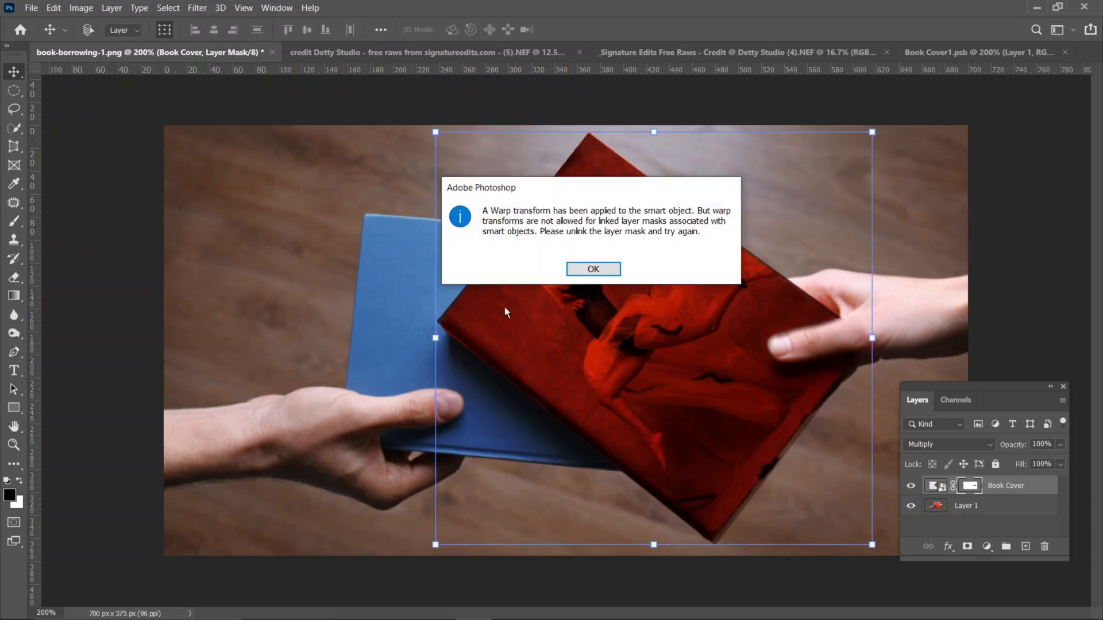
pyautogui.click(587, 272)
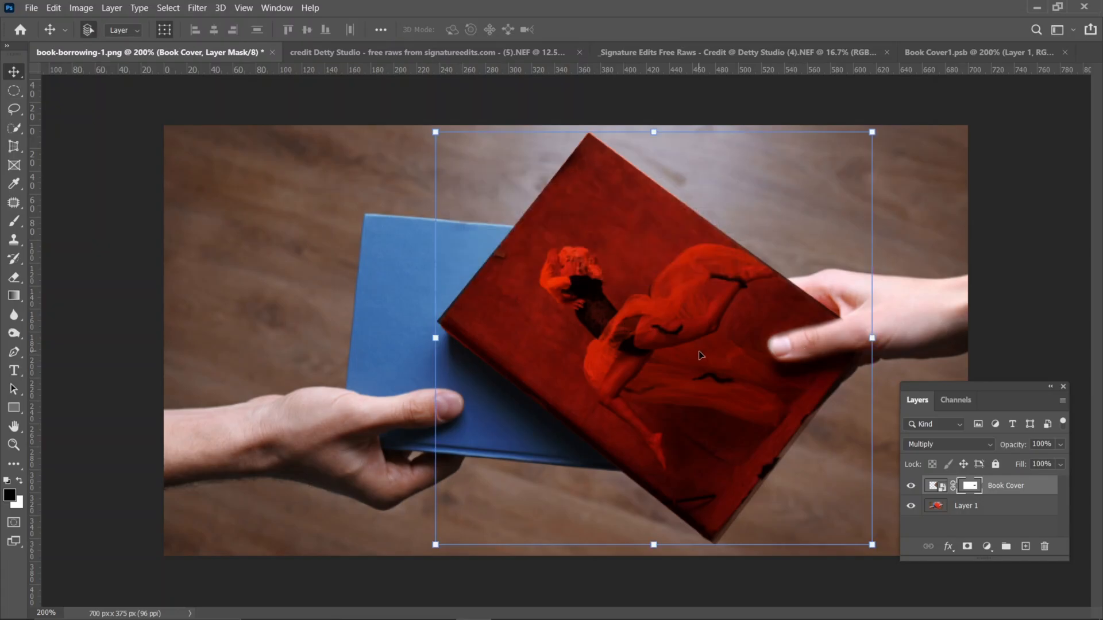
# Check the composite without the transform outline and open the Book Cover smart object's contents for editing
pyautogui.hotkey('ctrl', '+')
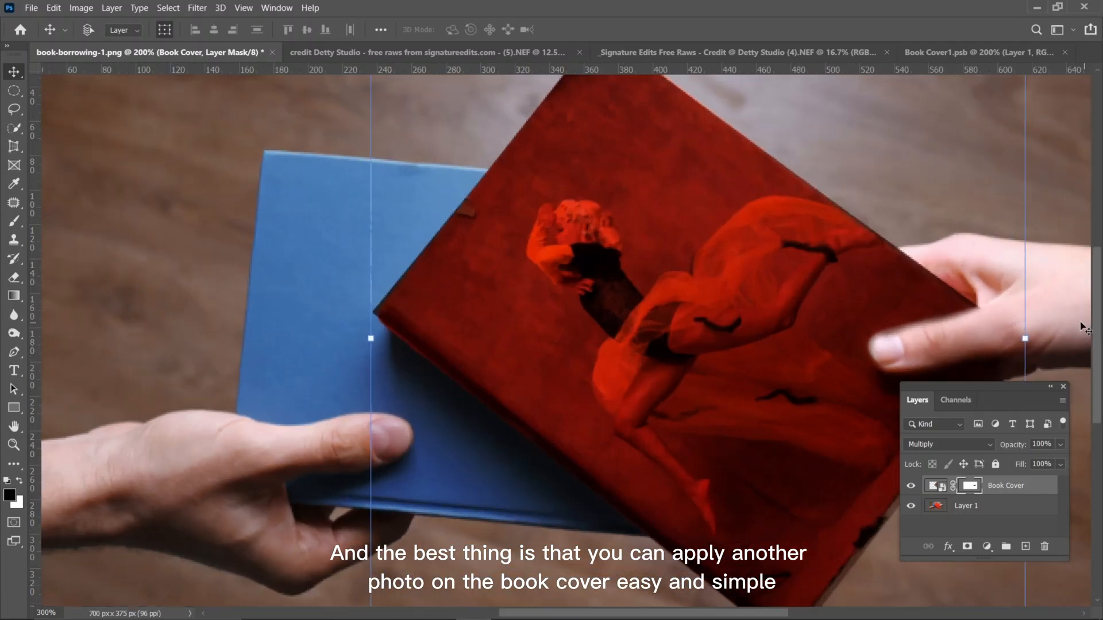
pyautogui.hotkey('ctrl', '-')
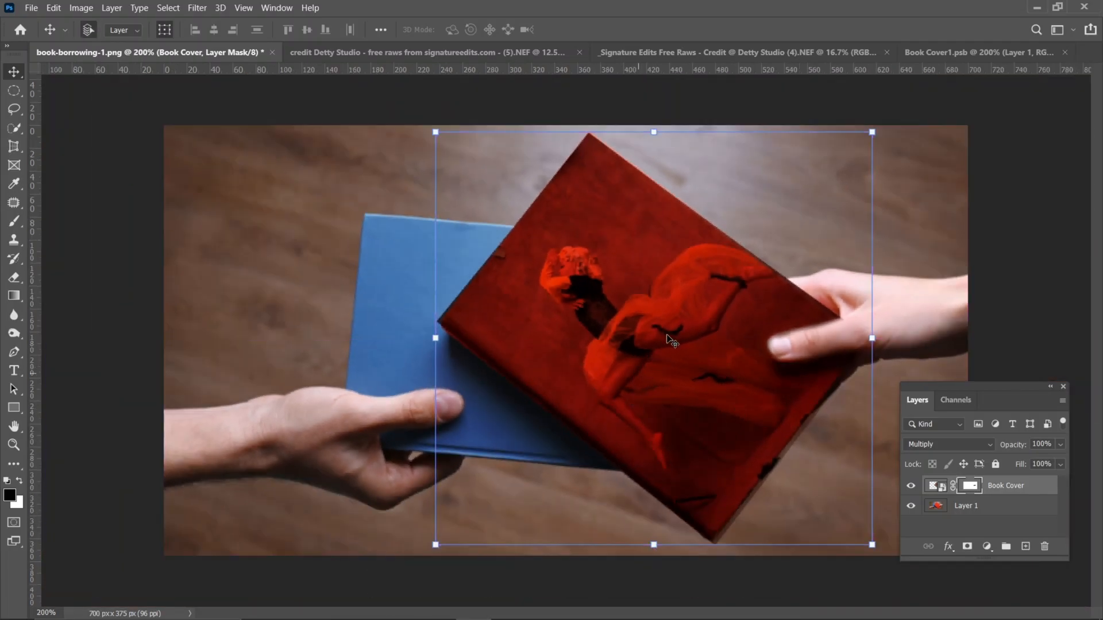
pyautogui.hotkey('ctrl', 'h')
pyautogui.hotkey('ctrl', 'h')
pyautogui.hotkey('ctrl', 'h')
pyautogui.hotkey('ctrl', 'h')
pyautogui.doubleClick(935, 486)
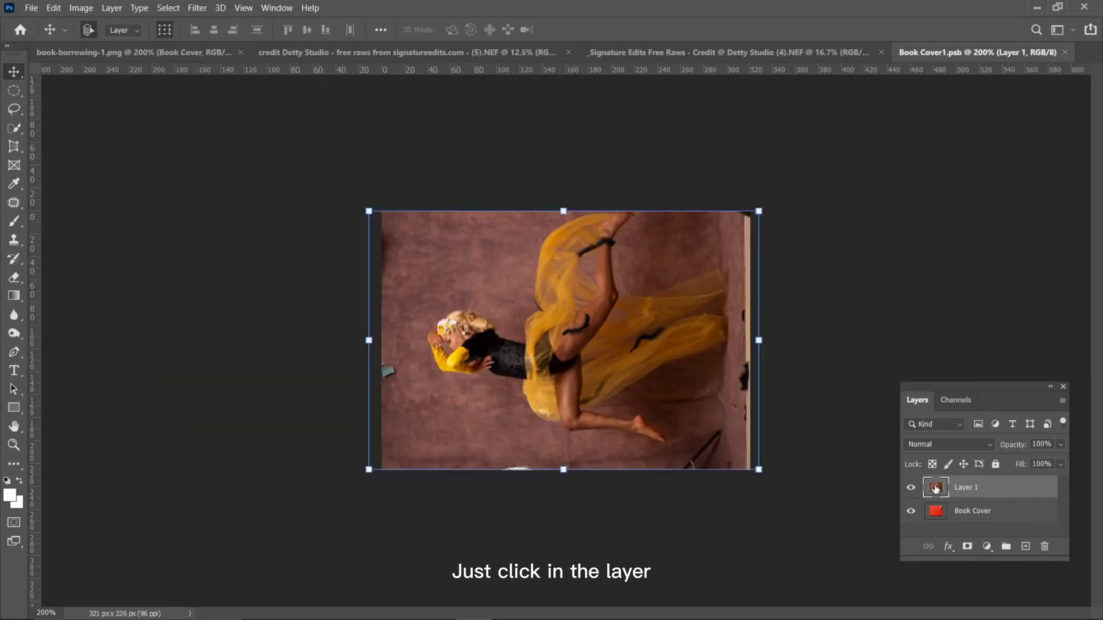
# Bring the full-size portrait photo into Book Cover1.psb as a new layer above the dancer photo
pyautogui.click(680, 47)
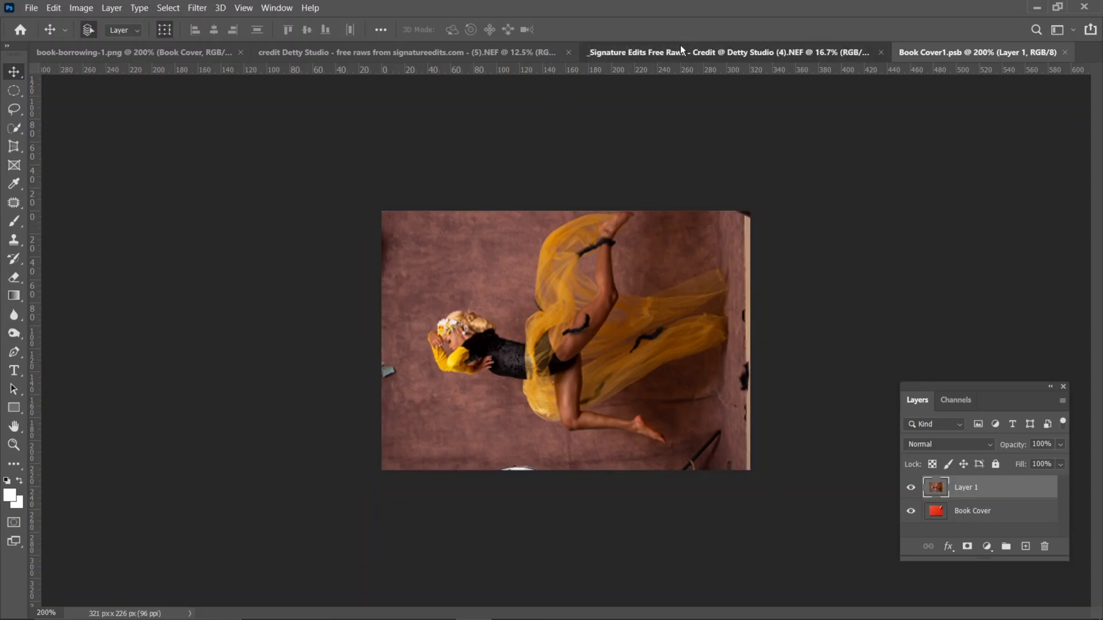
pyautogui.click(454, 60)
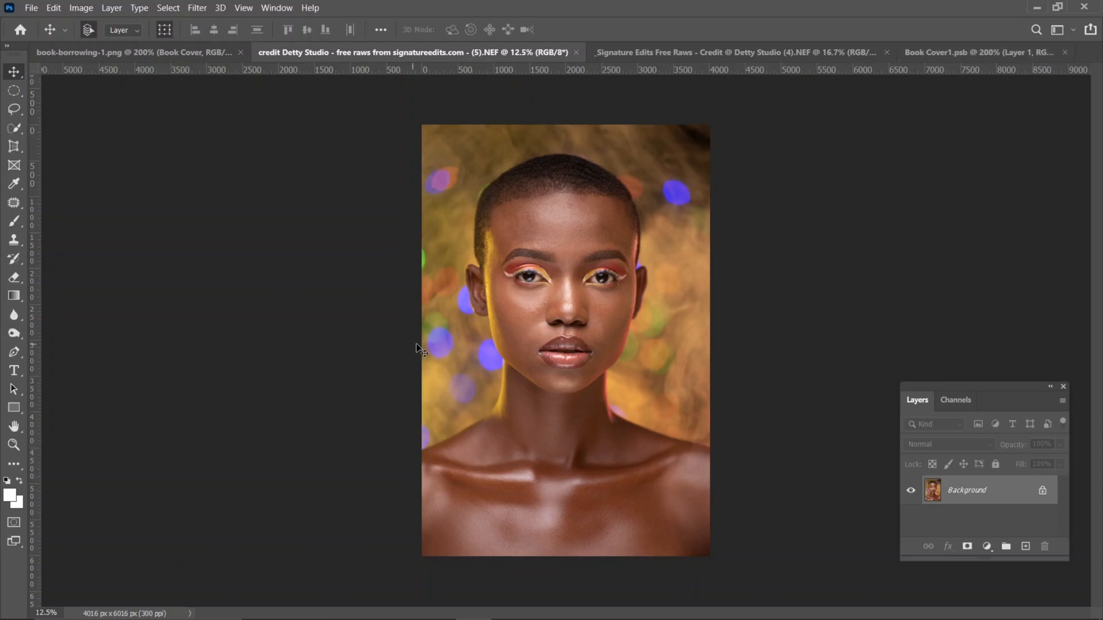
pyautogui.moveTo(638, 226); pyautogui.dragTo(721, 179)
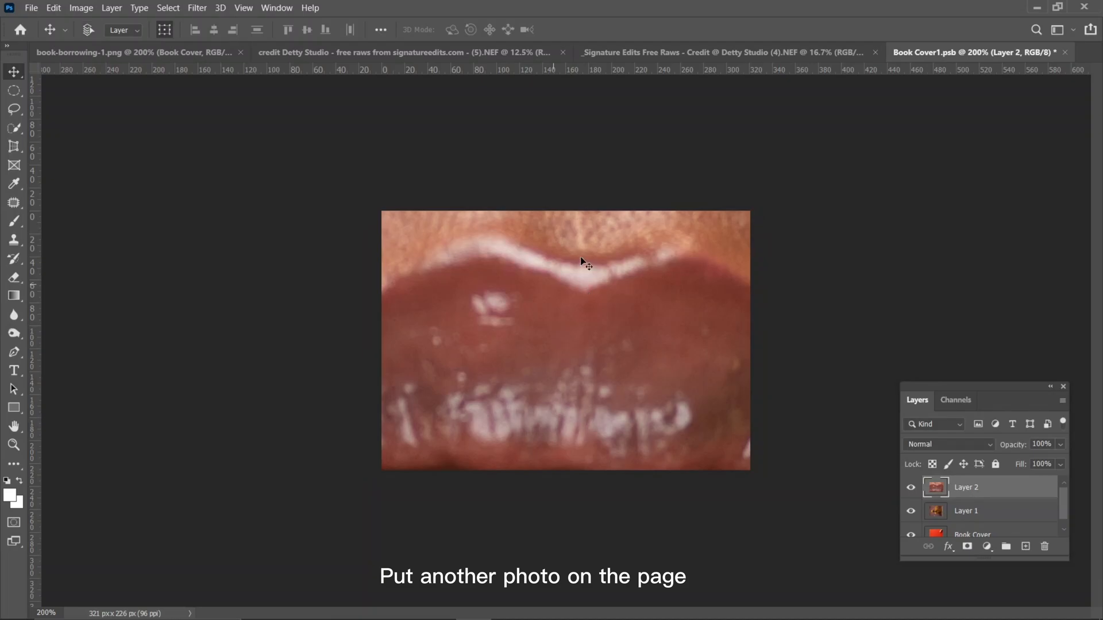
pyautogui.hotkey('ctrl', '-')
pyautogui.hotkey('ctrl', '-')
pyautogui.click(443, 310)
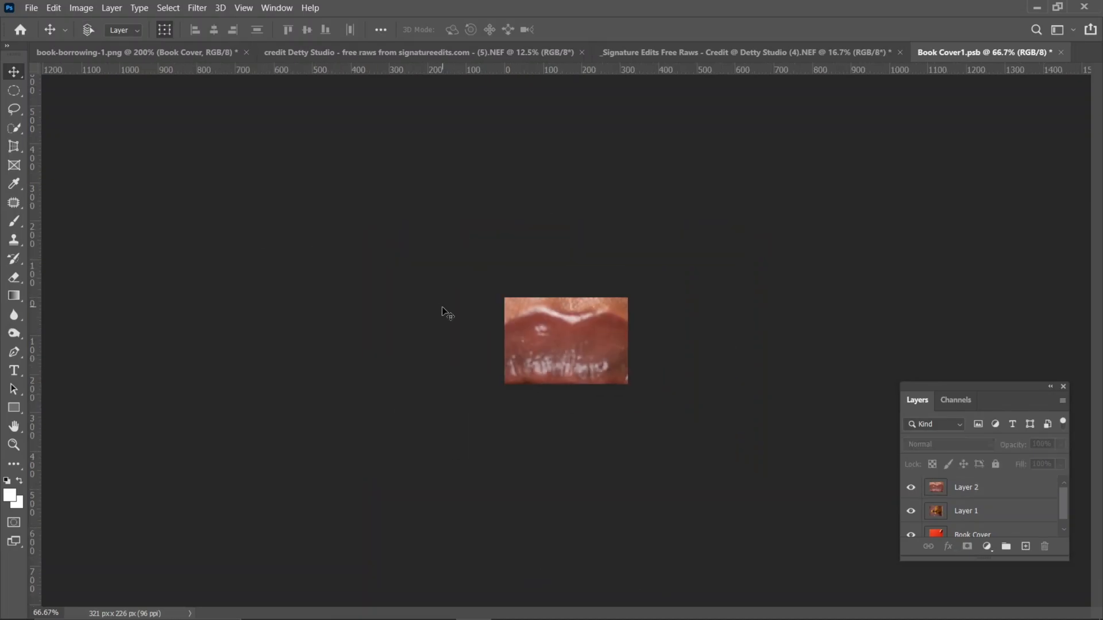
pyautogui.hotkey('ctrl', '-')
pyautogui.hotkey('ctrl', '-')
pyautogui.hotkey('ctrl', '-')
pyautogui.hotkey('ctrl', '-')
pyautogui.hotkey('ctrl', '-')
pyautogui.hotkey('ctrl', '+')
pyautogui.hotkey('ctrl', '+')
pyautogui.hotkey('ctrl', '+')
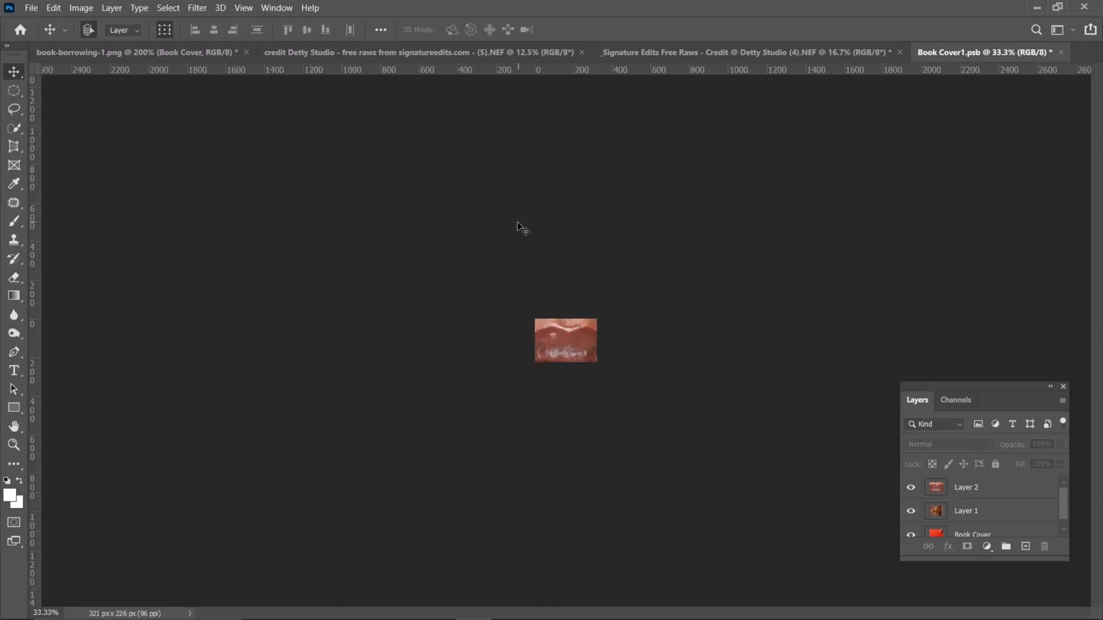
pyautogui.hotkey('ctrl', '+')
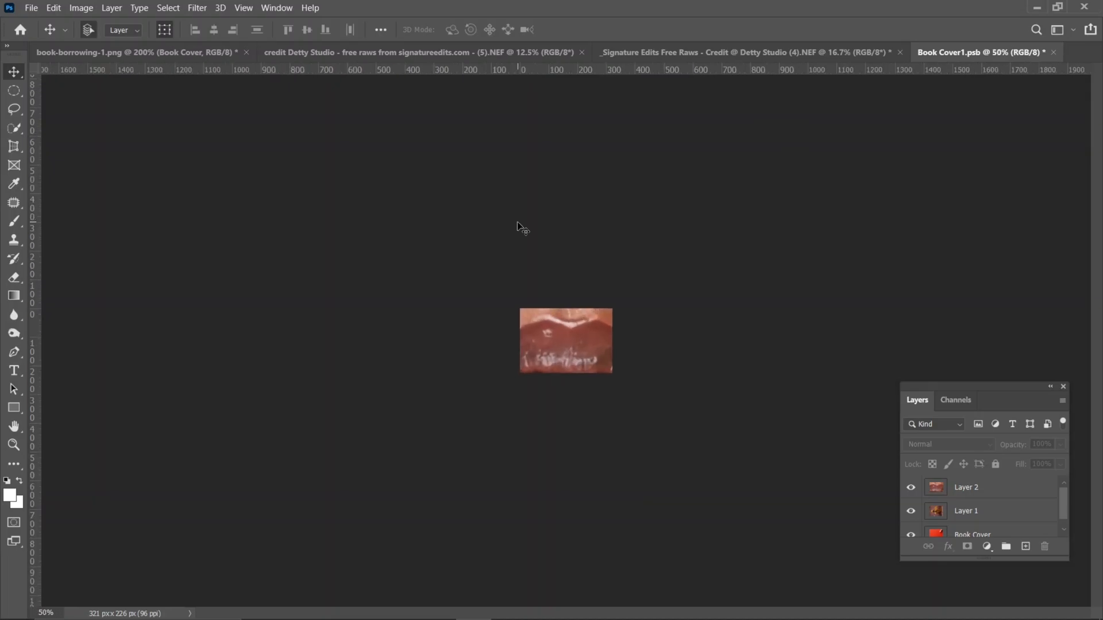
# Keep Book Cover1.psb open and delete the oversized portrait layer from it
pyautogui.hotkey('ctrl', 'w')
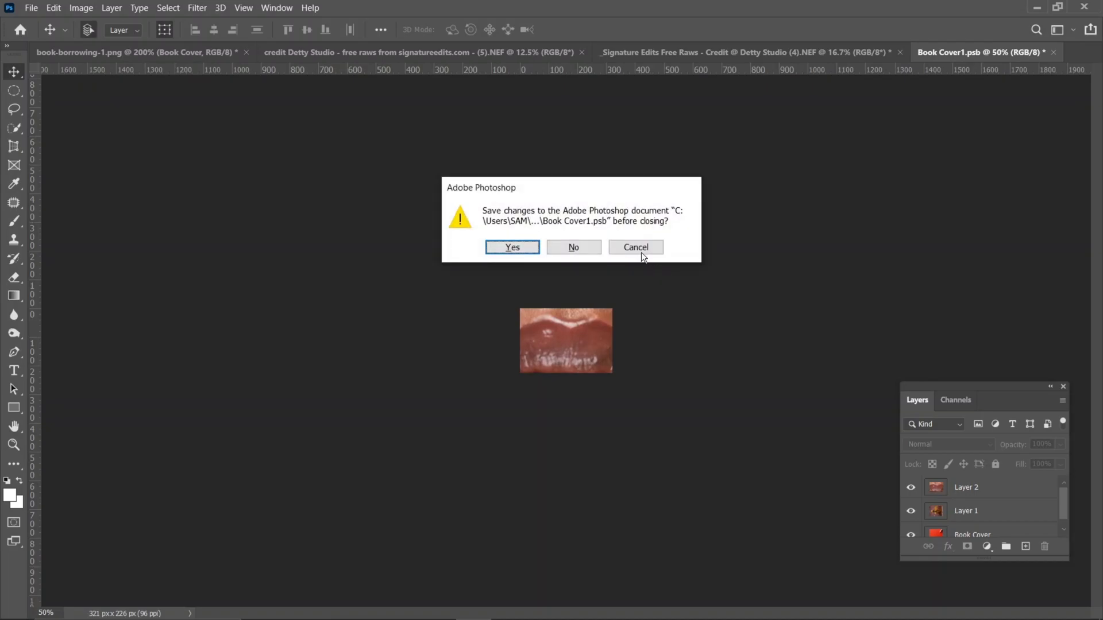
pyautogui.click(633, 247)
pyautogui.press('Delete')
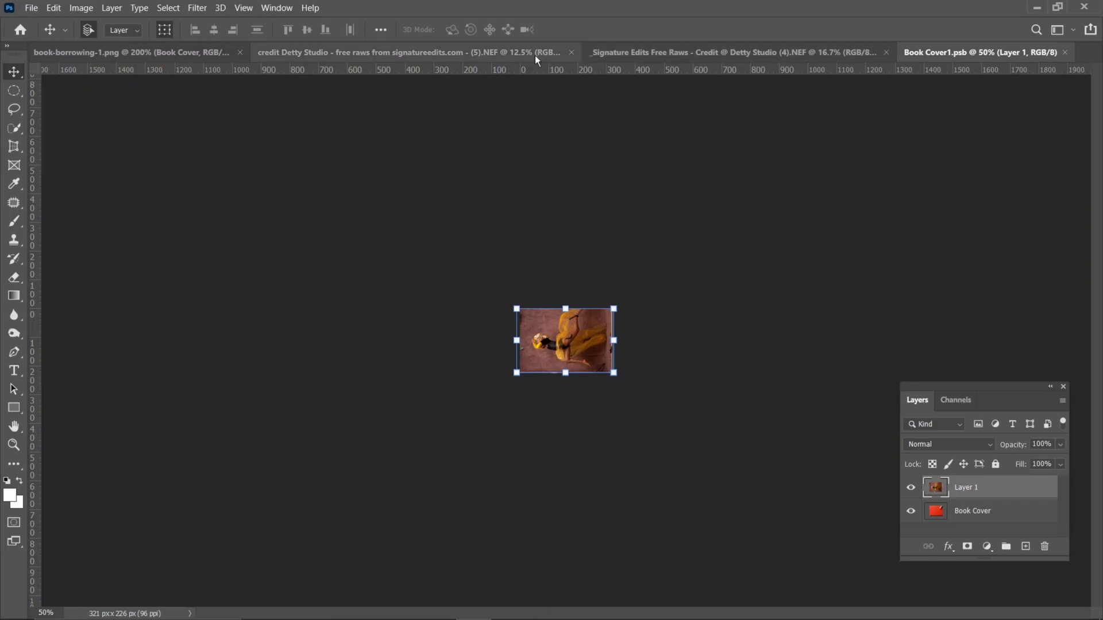
# Crop the portrait photo to 4 in by 6 in at 300 px/in
pyautogui.click(490, 54)
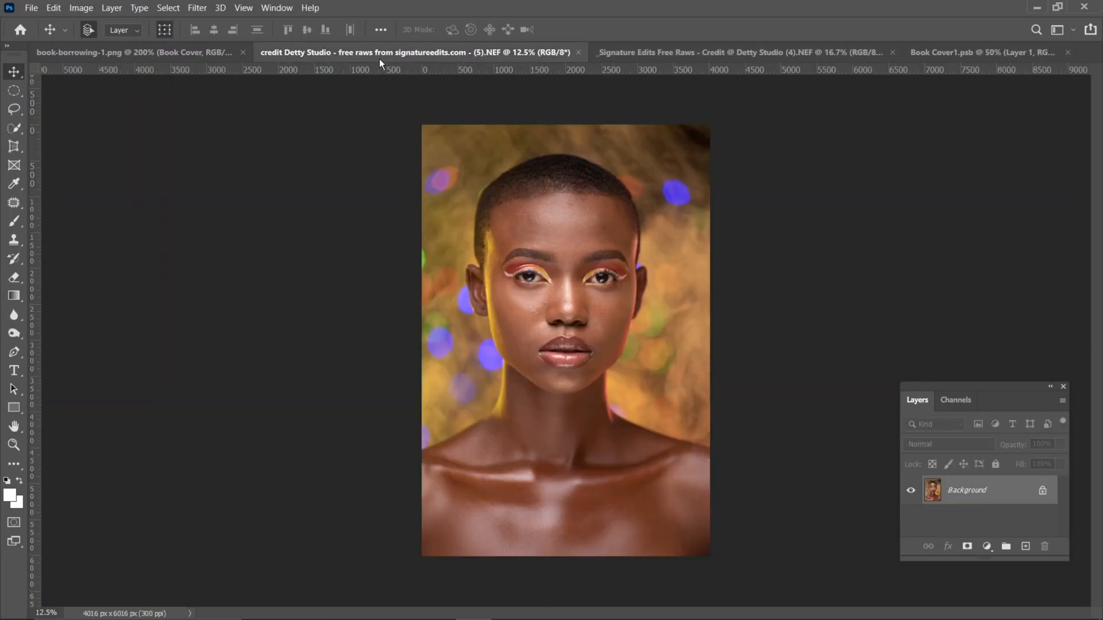
pyautogui.click(14, 147)
pyautogui.rightClick(15, 146)
pyautogui.click(43, 146)
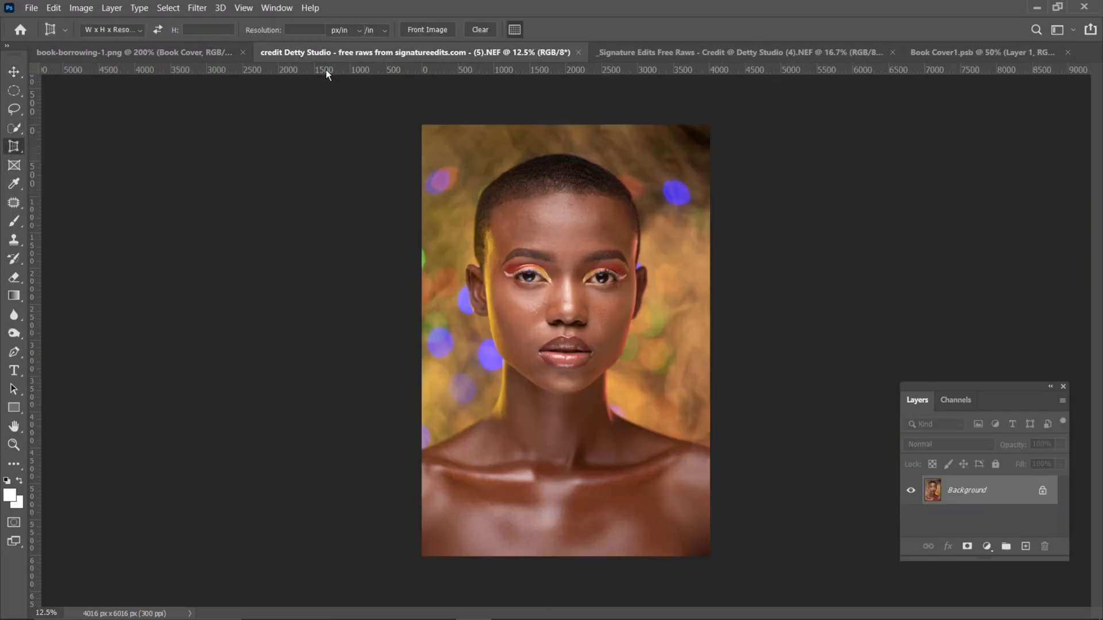
pyautogui.click(378, 82)
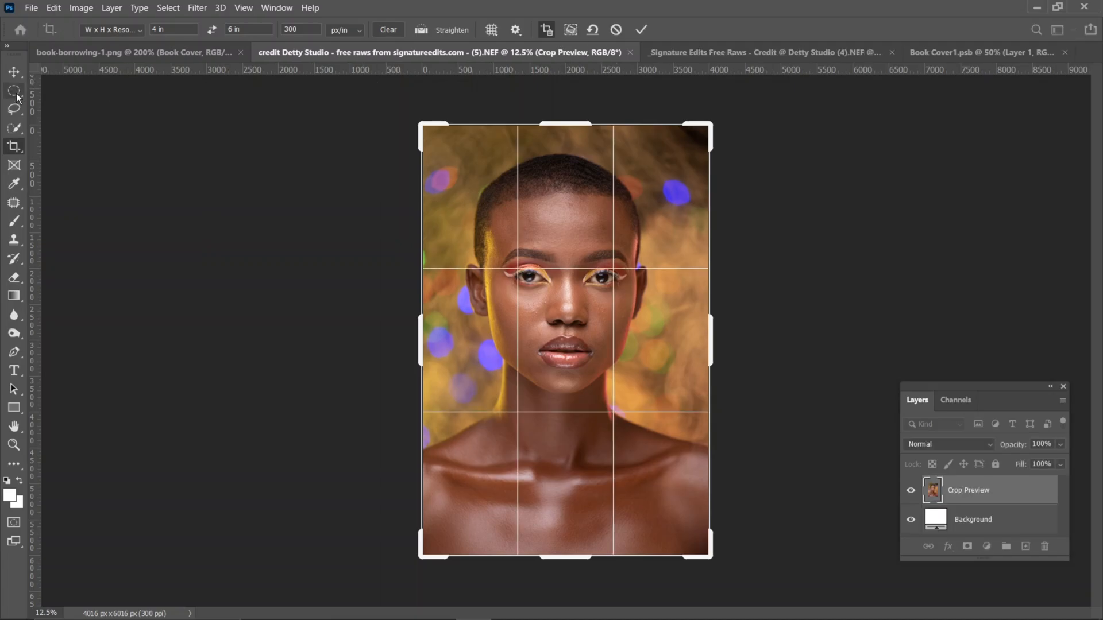
pyautogui.press('Return')
pyautogui.click(15, 75)
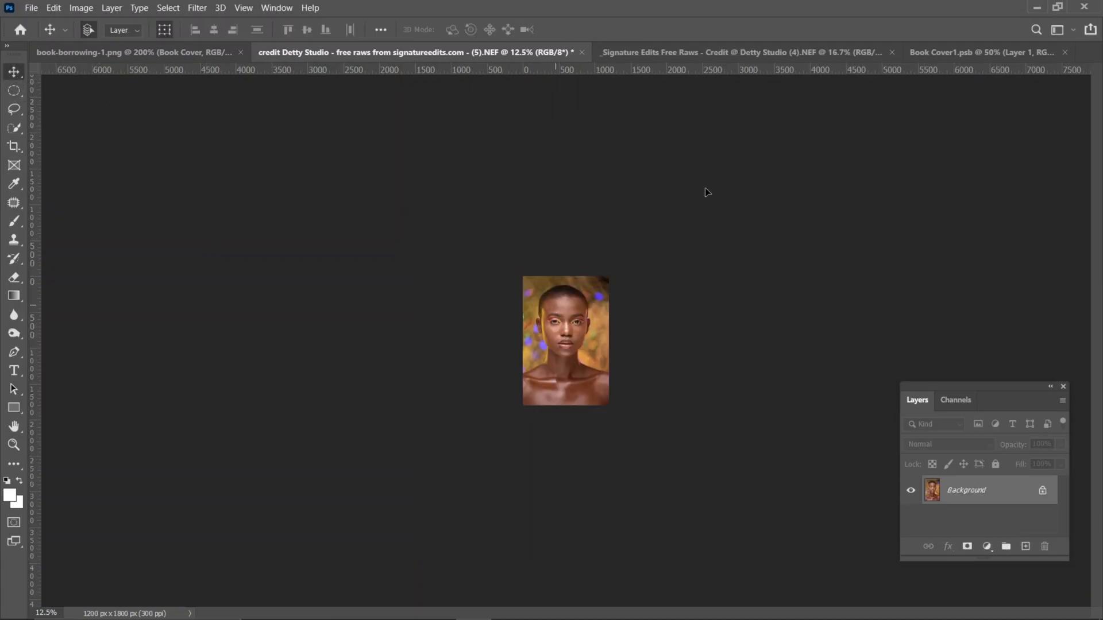
# Copy the cropped portrait into Book Cover1.psb above the dancer photo and scale it down to 11.17%
pyautogui.click(951, 50)
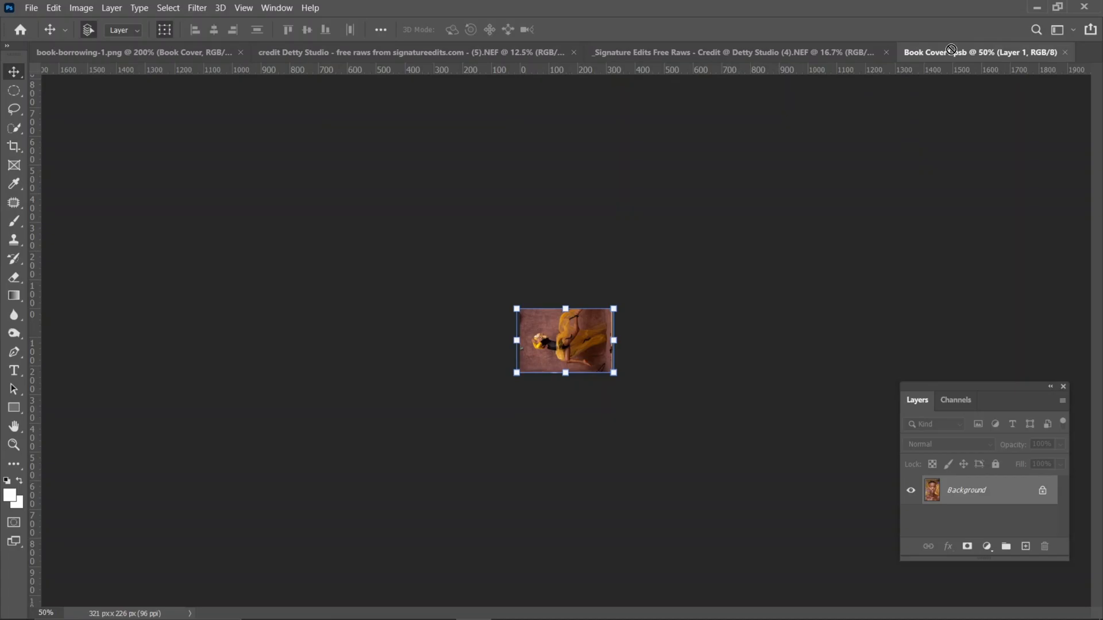
pyautogui.hotkey('ctrl', 'v')
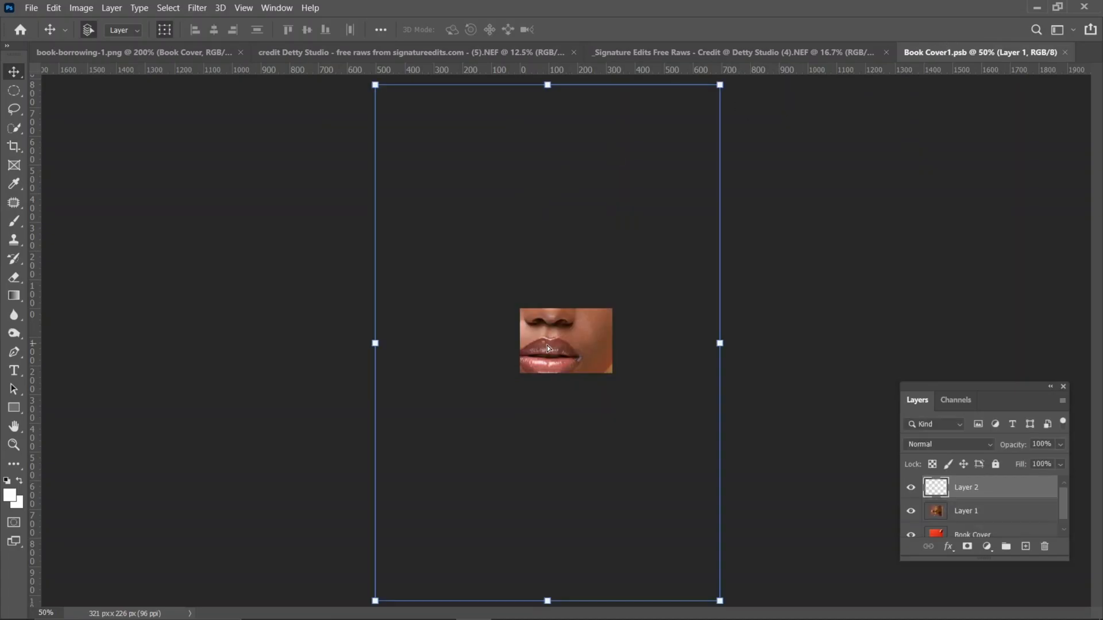
pyautogui.hotkey('ctrl', '-')
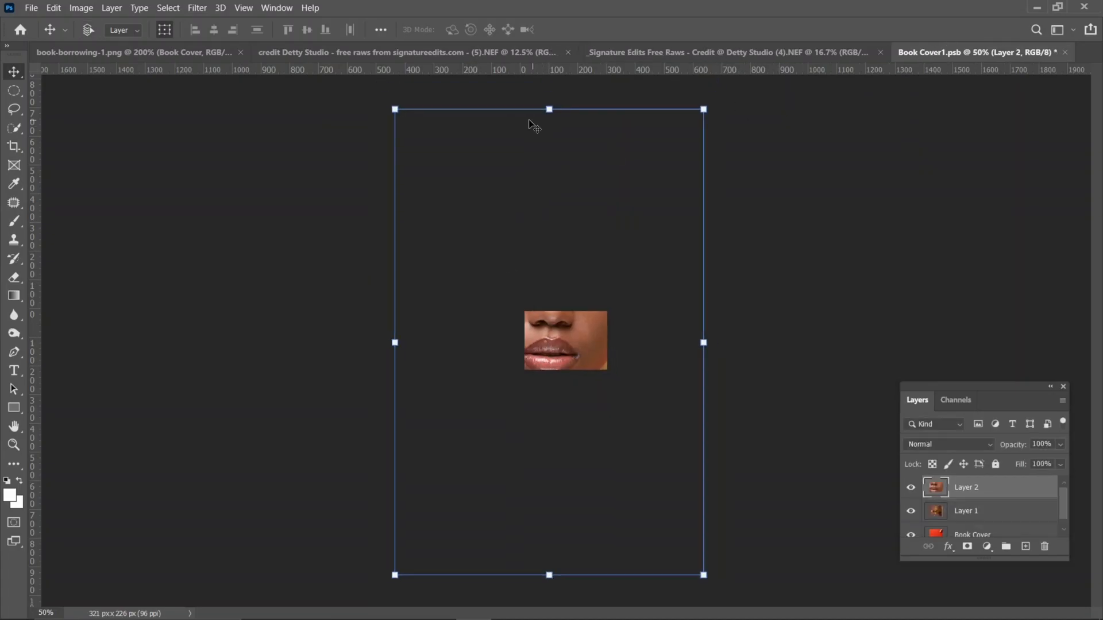
pyautogui.moveTo(438, 168); pyautogui.dragTo(539, 322)
pyautogui.moveTo(669, 516); pyautogui.dragTo(565, 360)
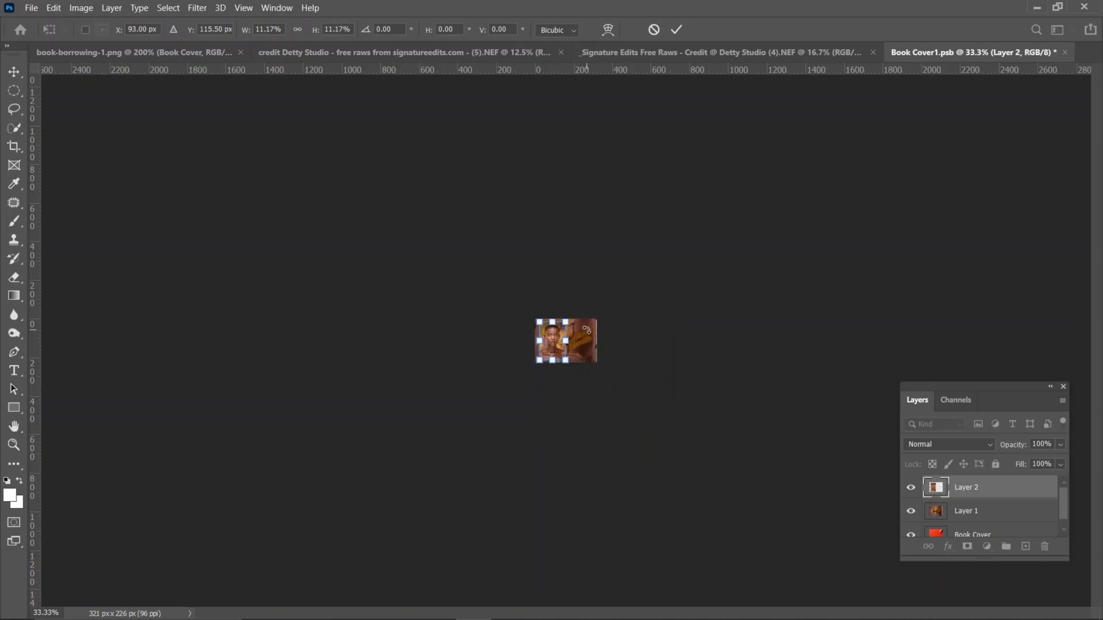
pyautogui.hotkey('ctrl', '+')
pyautogui.hotkey('ctrl', '+')
pyautogui.hotkey('ctrl', '+')
pyautogui.hotkey('ctrl', '+')
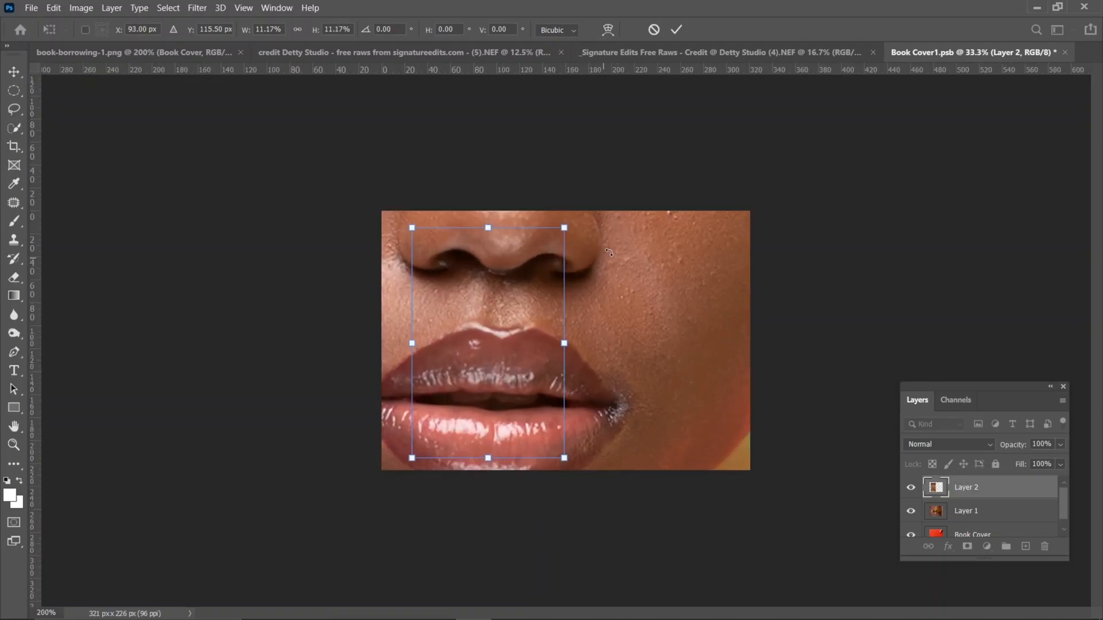
pyautogui.hotkey('ctrl', '-')
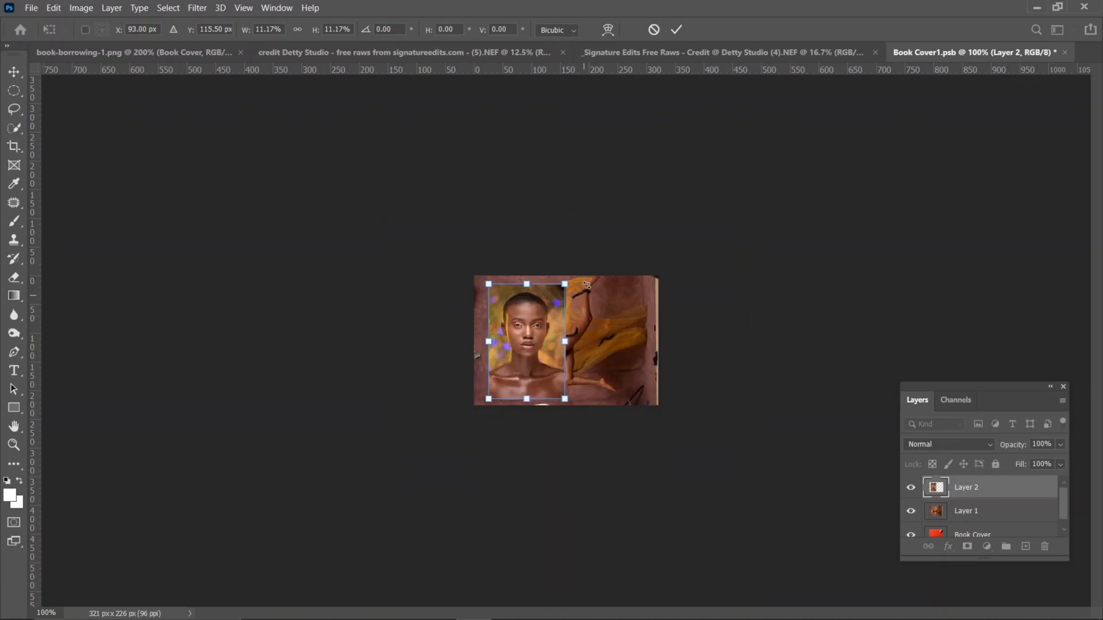
# Rotate the portrait layer about 90 degrees counterclockwise and enlarge it to cover the whole Book Cover1.psb canvas
pyautogui.moveTo(586, 274); pyautogui.dragTo(456, 287)
pyautogui.moveTo(520, 323); pyautogui.dragTo(524, 352)
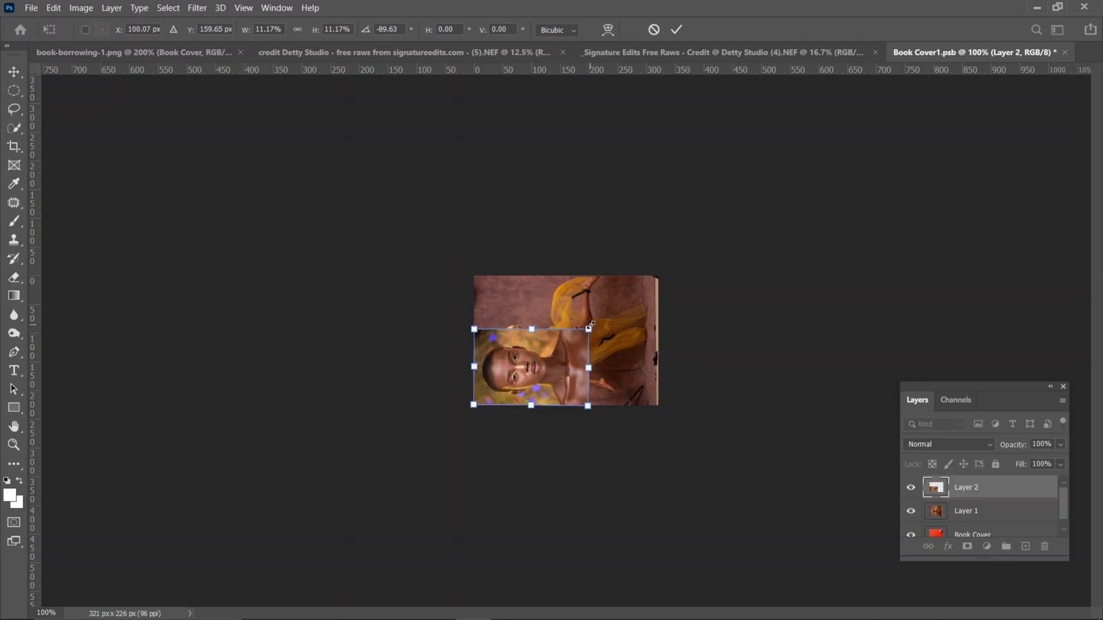
pyautogui.moveTo(590, 325); pyautogui.dragTo(652, 268)
pyautogui.moveTo(473, 281); pyautogui.dragTo(467, 276)
pyautogui.moveTo(662, 273); pyautogui.dragTo(665, 273)
pyautogui.press('Return')
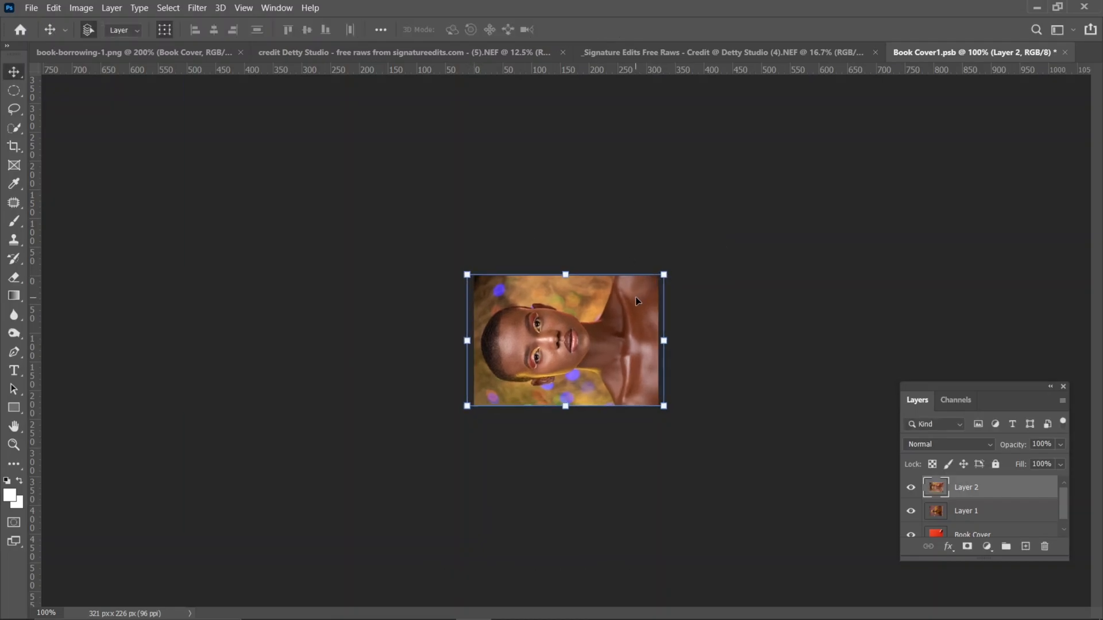
# Save the smart object contents with the portrait and return to the book-borrowing-1.png document
pyautogui.click(693, 216)
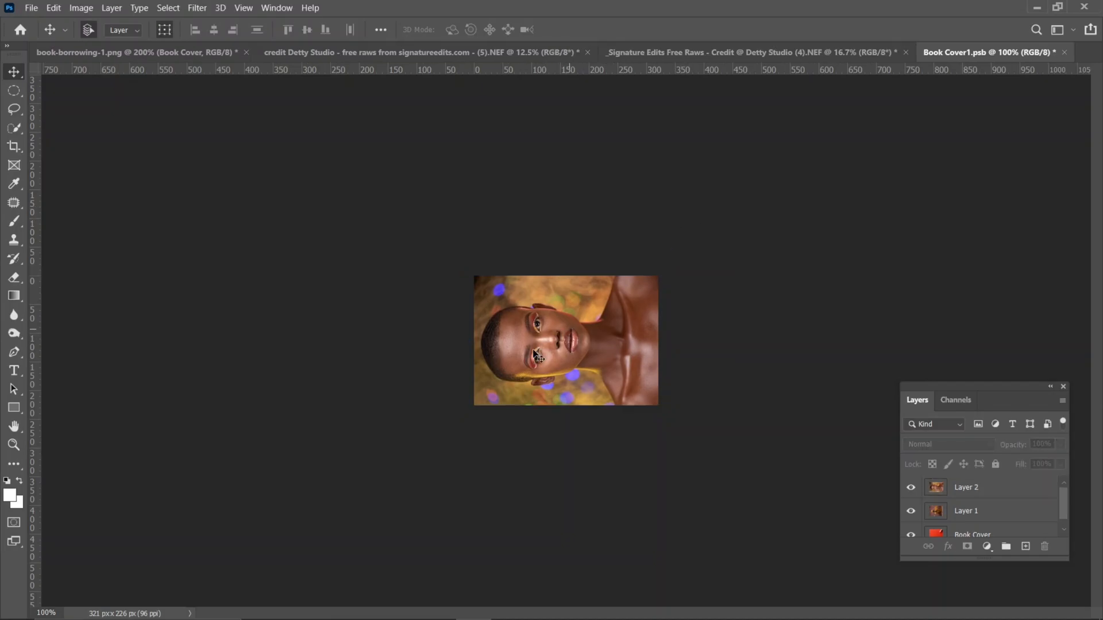
pyautogui.hotkey('ctrl', 's')
pyautogui.click(147, 53)
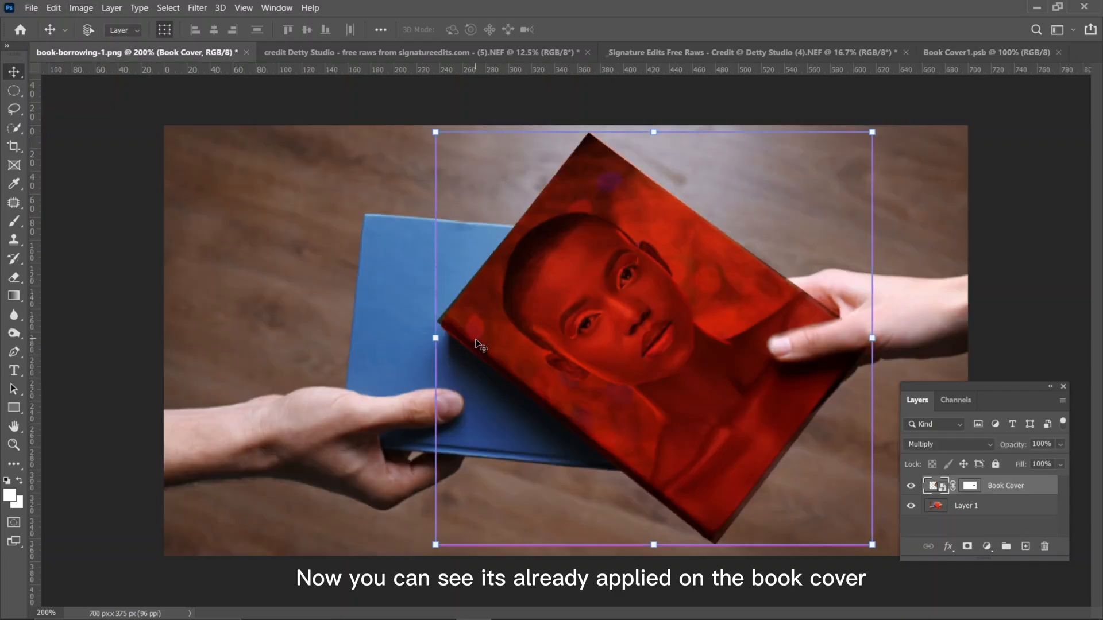
# Preview other blend modes on the Book Cover layer and set it to Normal
pyautogui.hotkey('ctrl', '-')
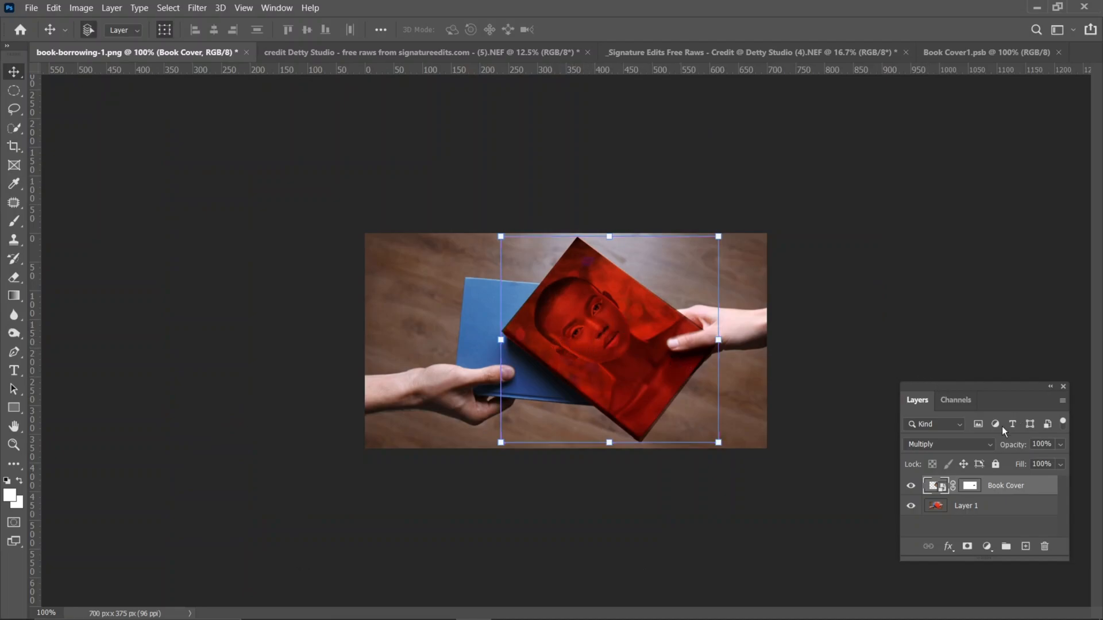
pyautogui.click(986, 447)
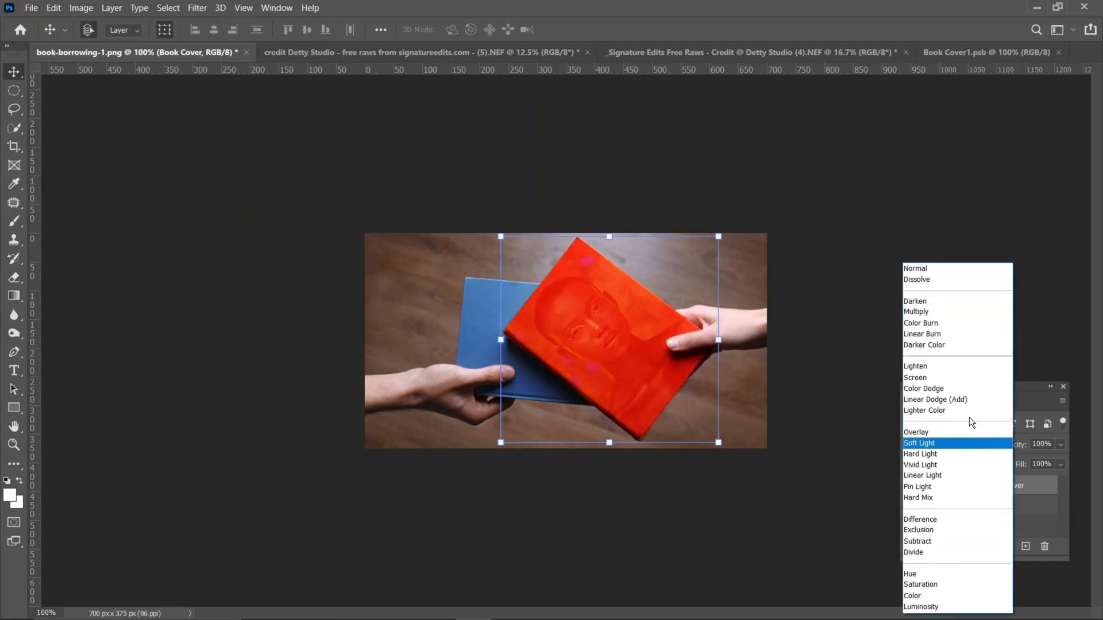
pyautogui.click(925, 268)
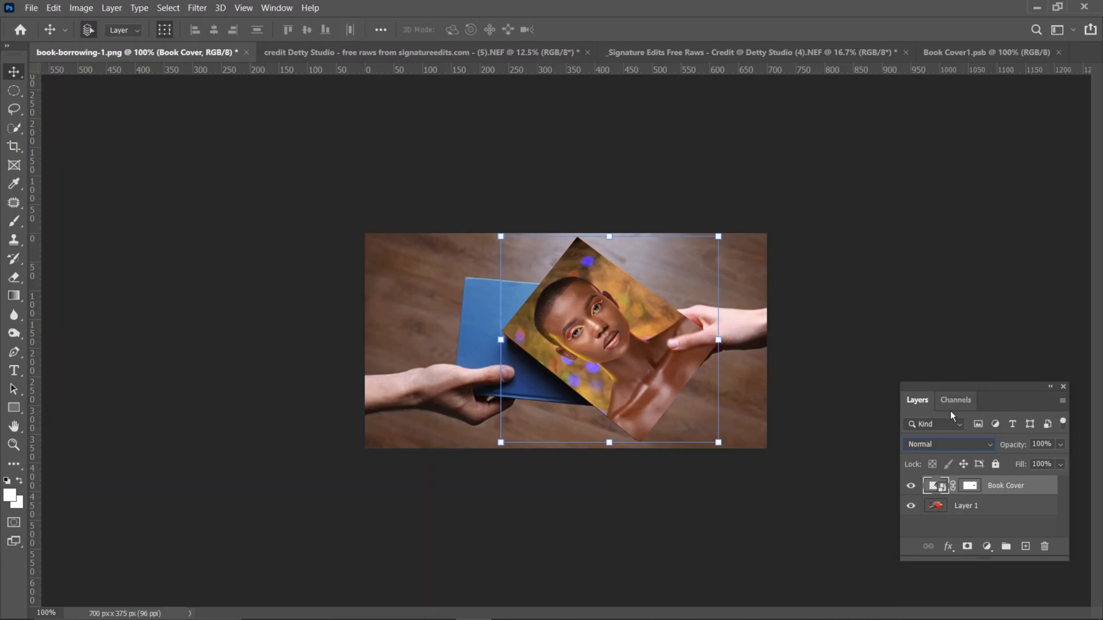
pyautogui.click(961, 447)
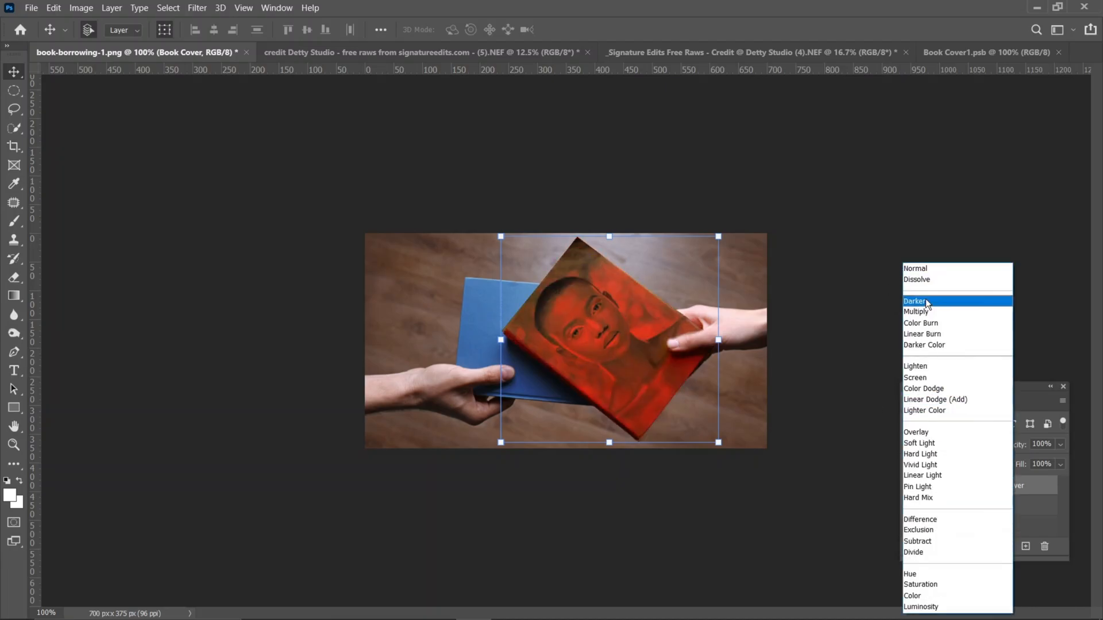
pyautogui.click(925, 269)
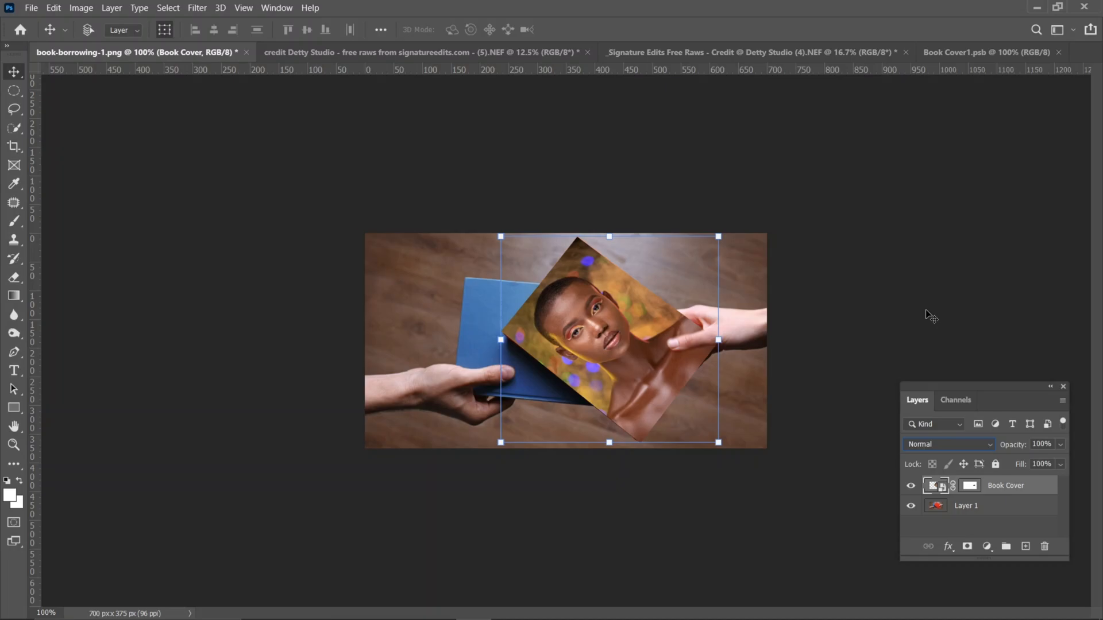
# Inspect the portrait cover at different magnifications and preview the Multiply blend mode on the Book Cover layer
pyautogui.hotkey('ctrl', '+')
pyautogui.hotkey('ctrl', '-')
pyautogui.hotkey('ctrl', '-')
pyautogui.hotkey('ctrl', '+')
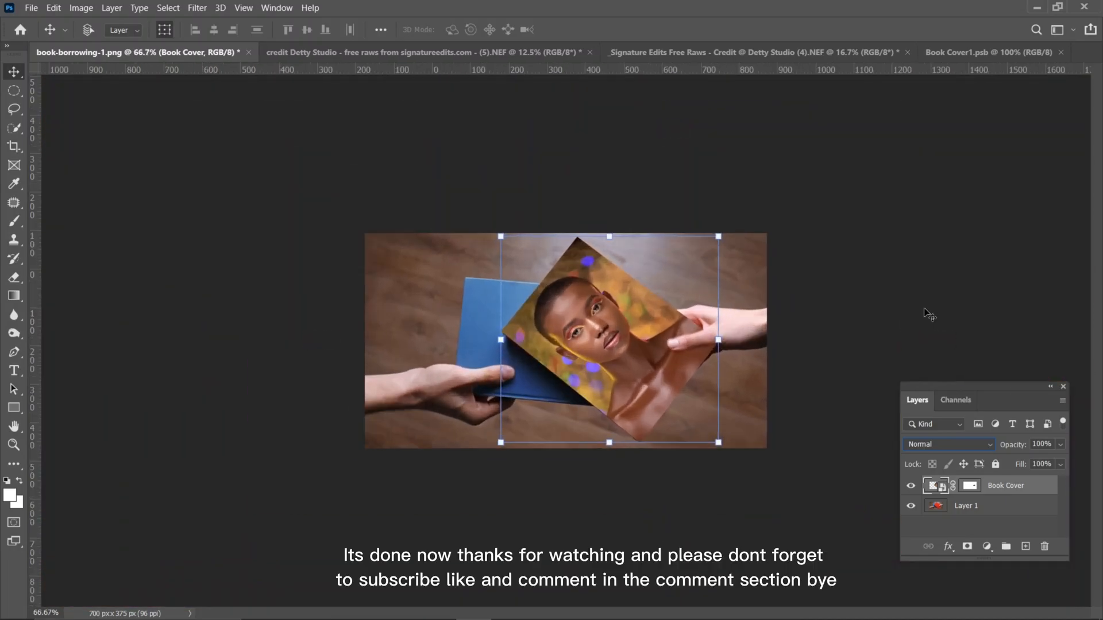
pyautogui.hotkey('ctrl', '+')
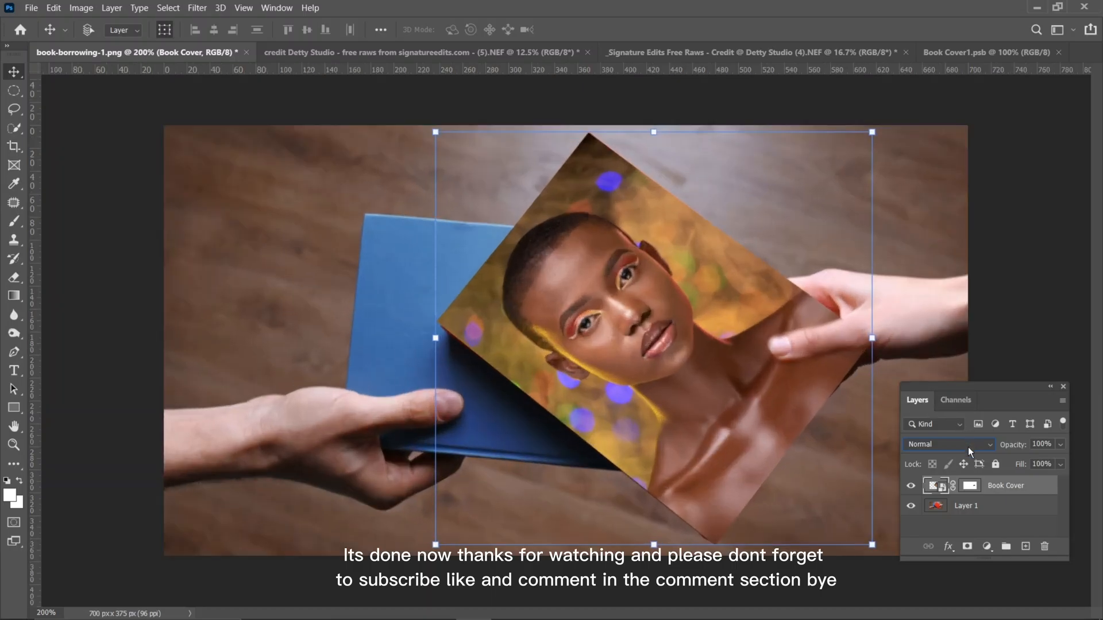
pyautogui.click(967, 447)
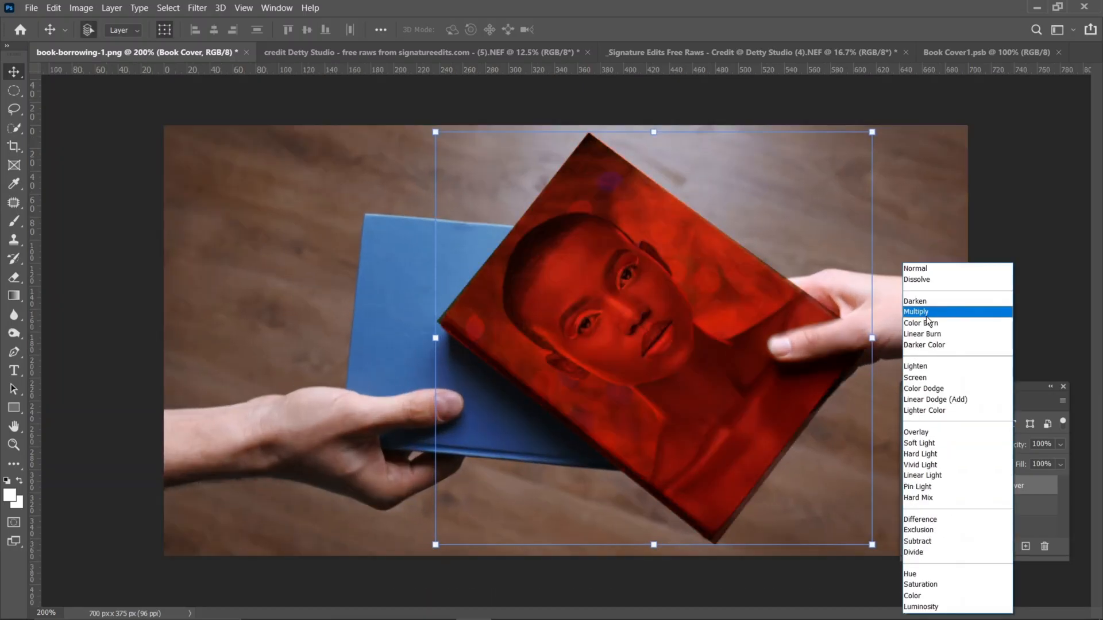